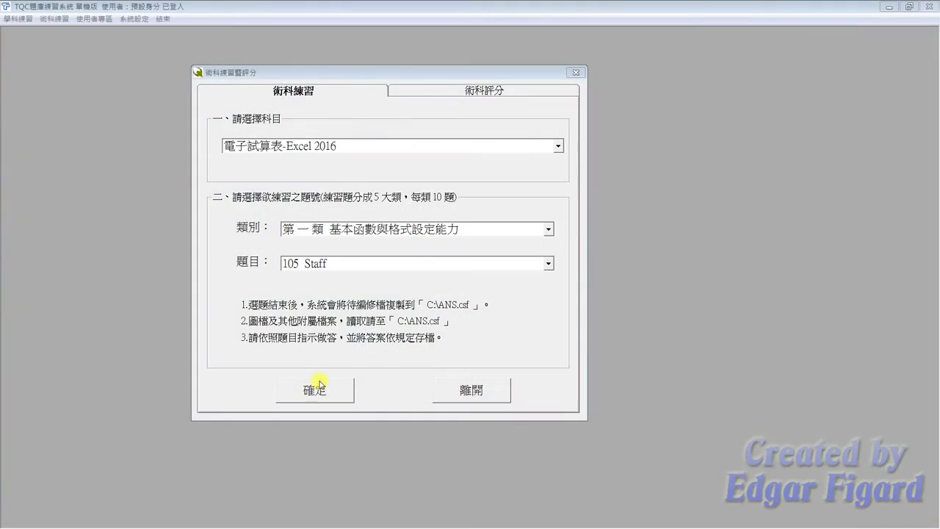
# Start the practice and open EXD01.xlsx from the EX01 folder in C:\ANS.csf
pyautogui.click(318, 383)
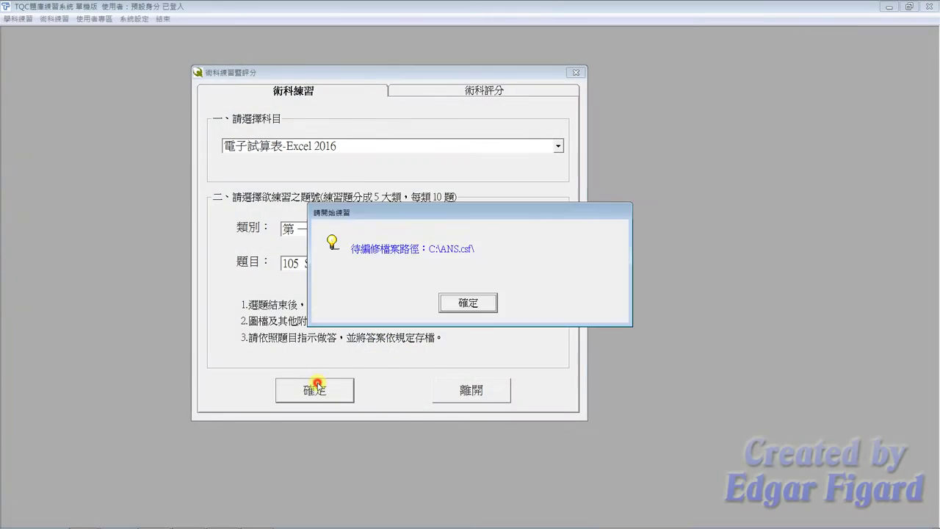
pyautogui.click(448, 305)
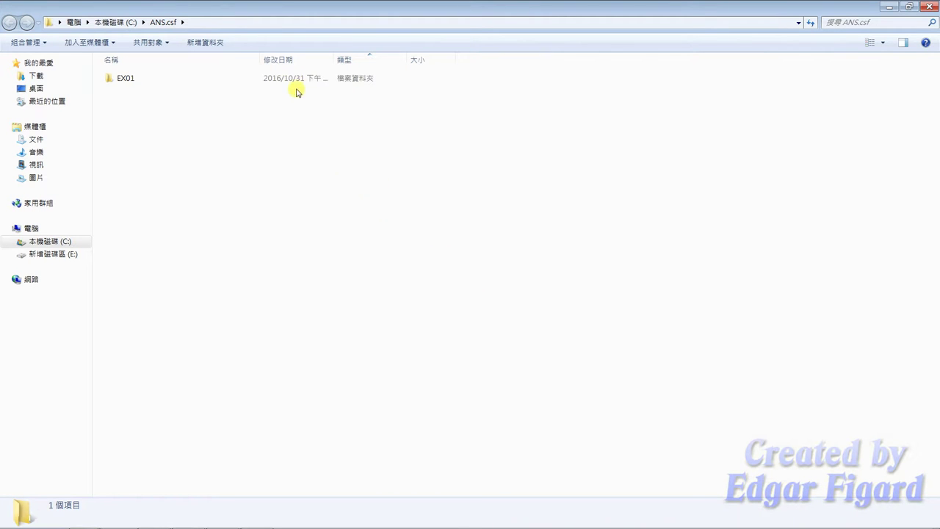
pyautogui.click(299, 79)
pyautogui.doubleClick(298, 79)
pyautogui.doubleClick(271, 78)
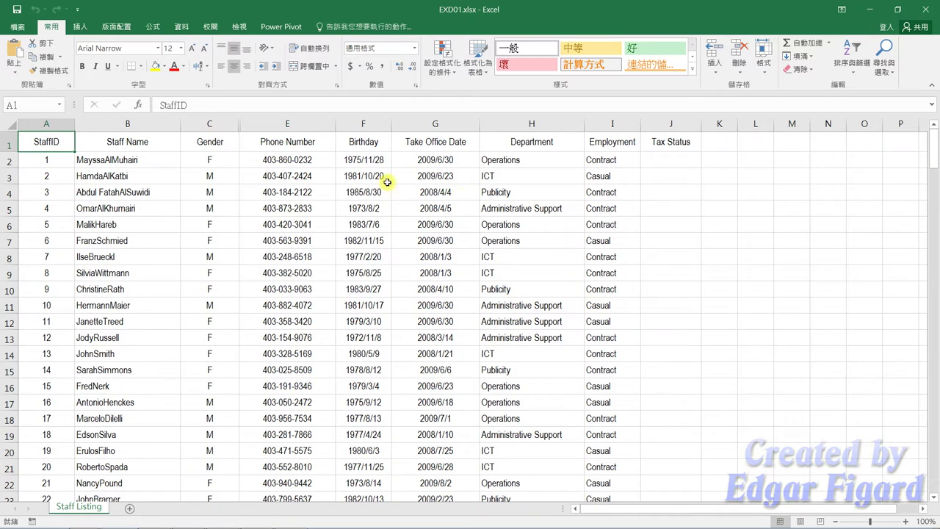
# Replace the phone number formulas in E2:E201 with their values using Paste Special > Values
pyautogui.click(292, 170)
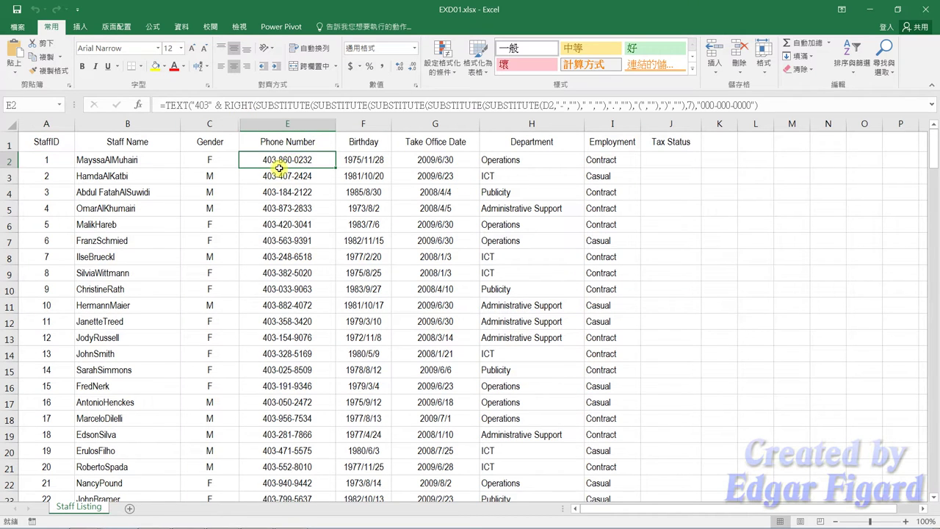
pyautogui.hotkey('ctrl', 'shift', 'Down')
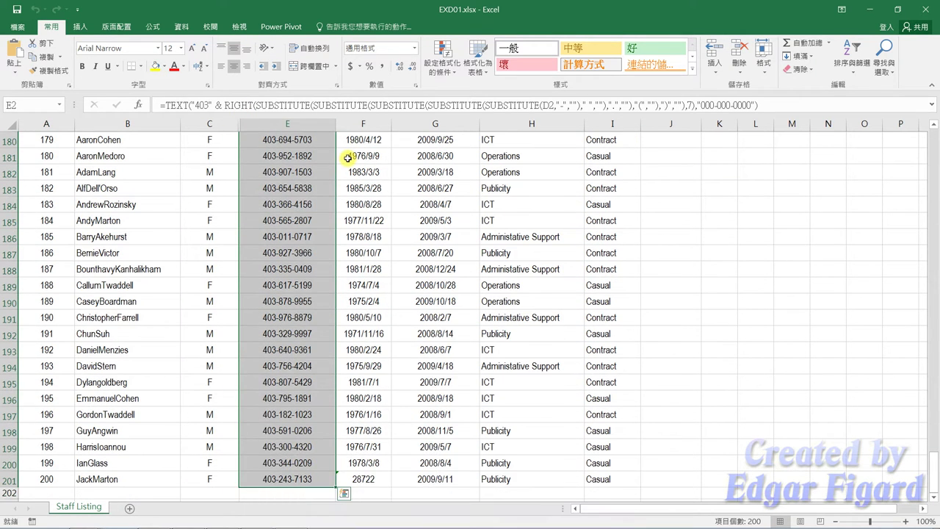
pyautogui.hotkey('ctrl', 'c')
pyautogui.scroll(6, 331, 215)
pyautogui.scroll(10, 262, 216)
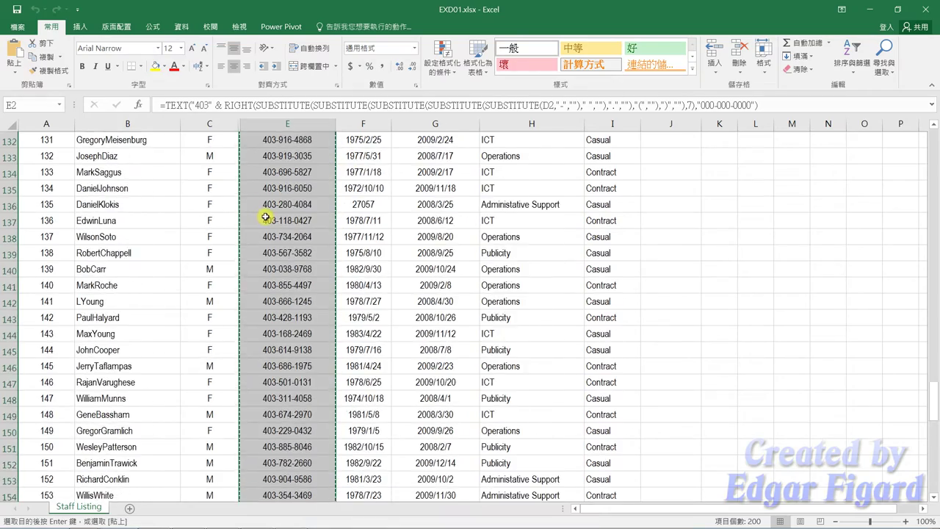
pyautogui.scroll(3, 268, 216)
pyautogui.scroll(4, 268, 216)
pyautogui.scroll(7, 275, 214)
pyautogui.scroll(5, 279, 215)
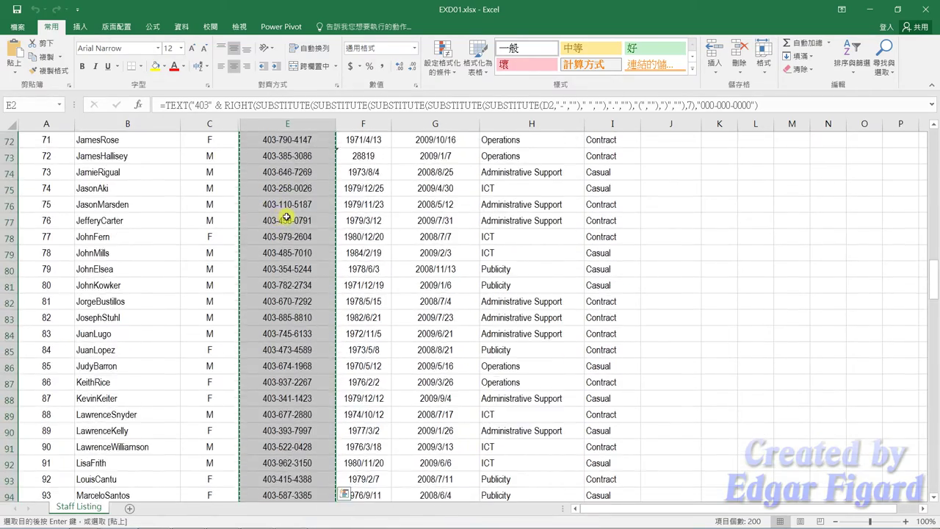
pyautogui.scroll(5, 286, 216)
pyautogui.scroll(5, 286, 216)
pyautogui.scroll(5, 286, 216)
pyautogui.scroll(4, 287, 216)
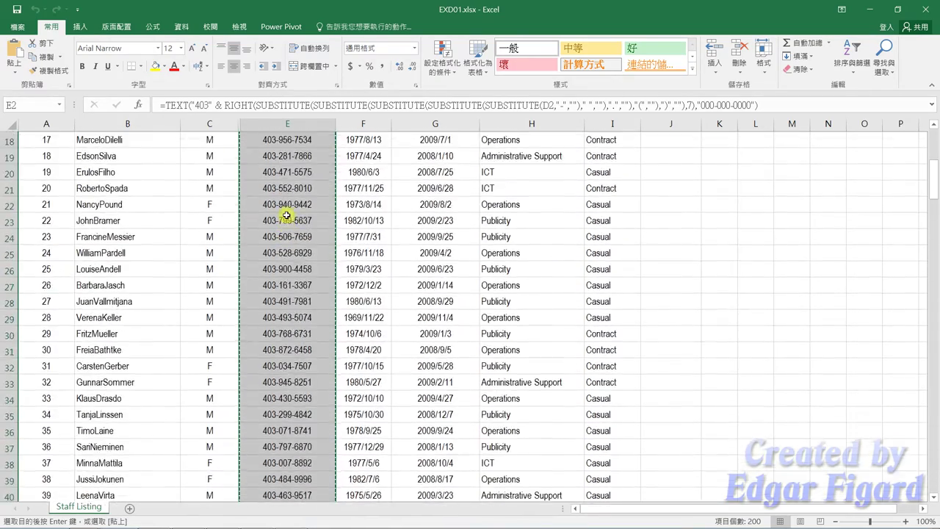
pyautogui.scroll(5, 286, 215)
pyautogui.rightClick(317, 160)
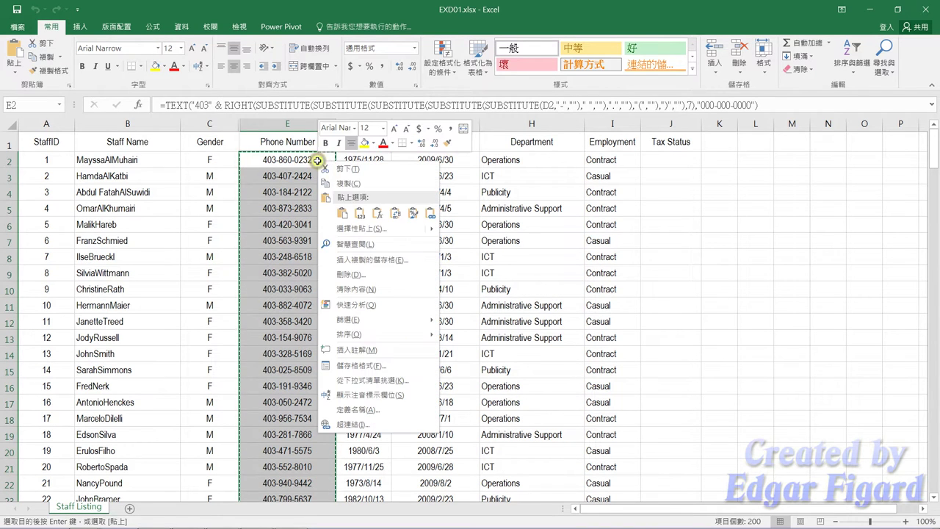
pyautogui.click(364, 229)
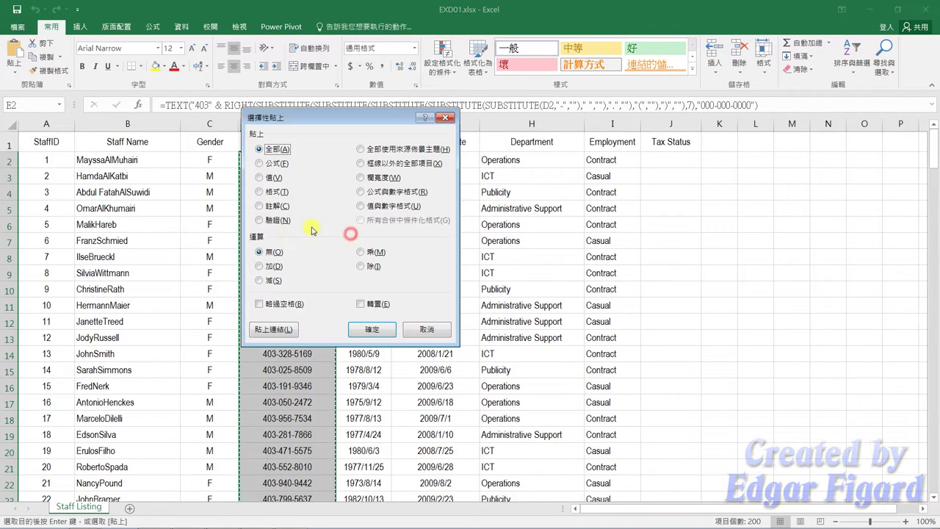
pyautogui.click(271, 178)
pyautogui.click(371, 328)
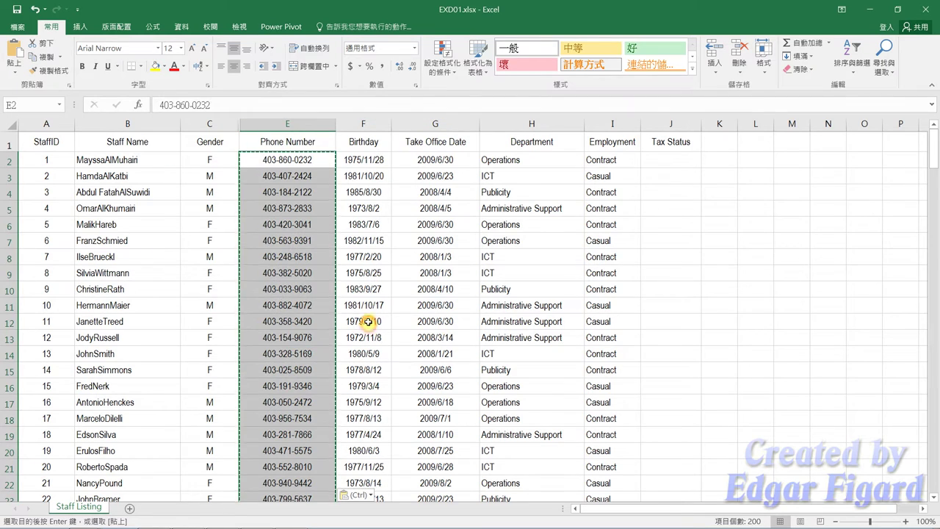
pyautogui.click(364, 195)
pyautogui.press('Escape')
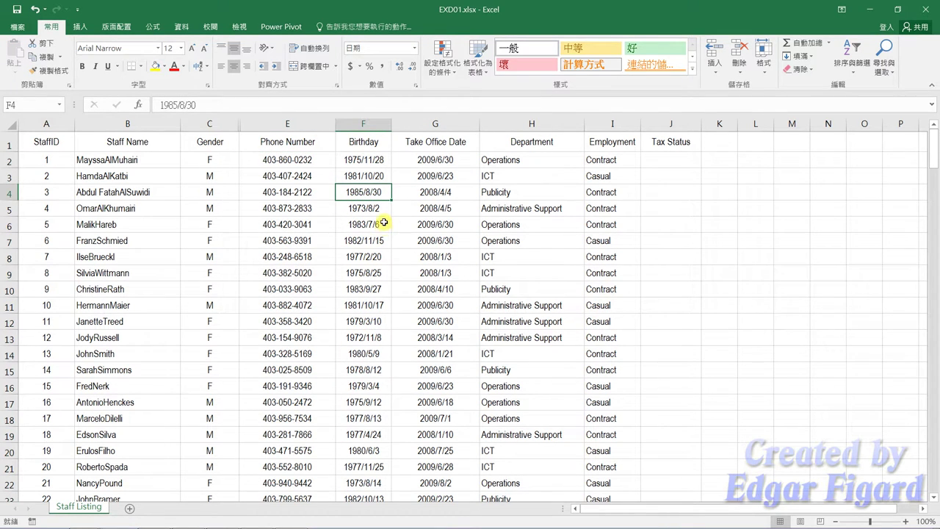
# Re-enter Birthday cells F73, F136 and F201 so their serial numbers become dates
pyautogui.scroll(-2, 377, 223)
pyautogui.scroll(-1, 378, 233)
pyautogui.scroll(-3, 378, 235)
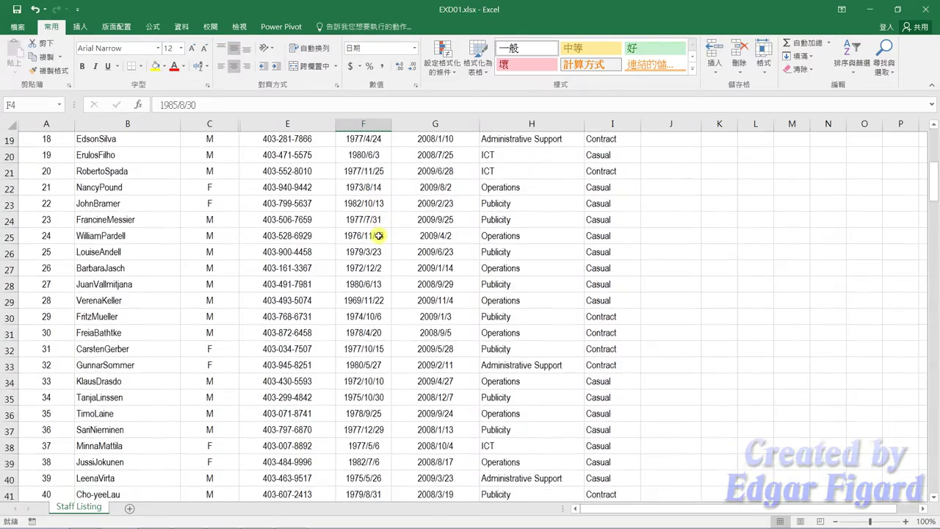
pyautogui.scroll(-3, 378, 235)
pyautogui.scroll(-3, 378, 235)
pyautogui.scroll(-1, 378, 236)
pyautogui.scroll(-1, 378, 236)
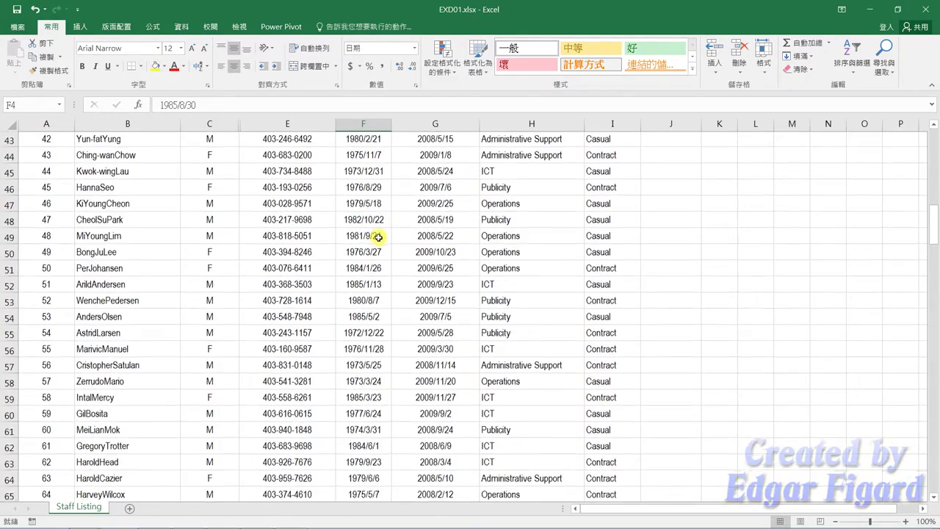
pyautogui.scroll(-3, 378, 237)
pyautogui.scroll(-2, 378, 239)
pyautogui.click(362, 382)
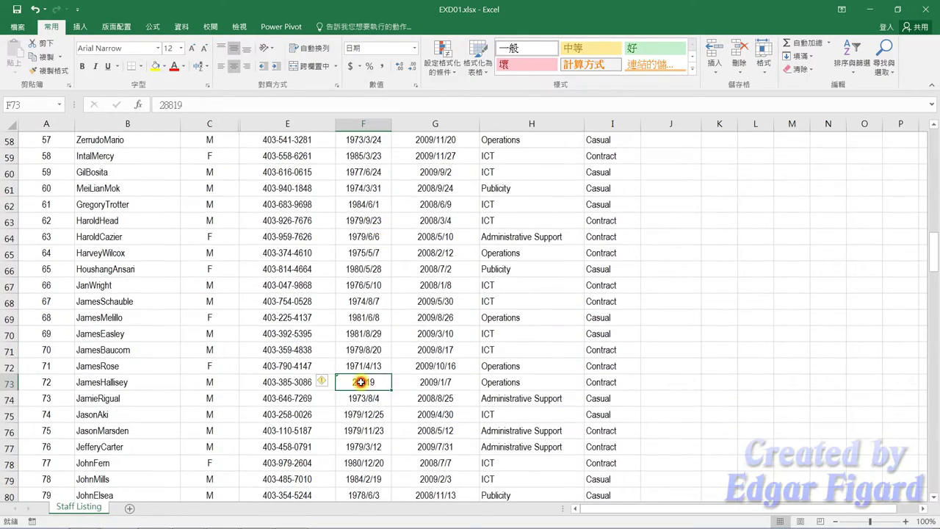
pyautogui.click(235, 105)
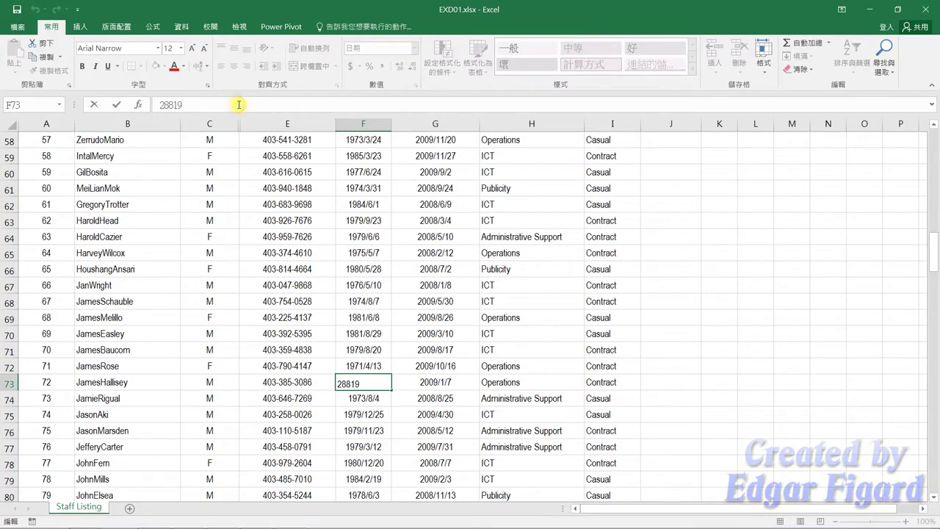
pyautogui.press('Return')
pyautogui.scroll(-2, 384, 296)
pyautogui.scroll(-3, 384, 296)
pyautogui.scroll(-4, 389, 299)
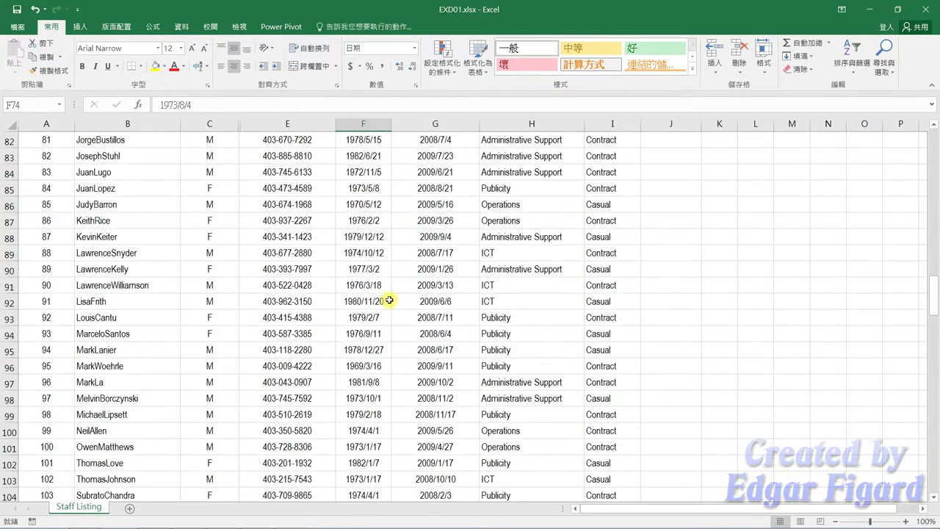
pyautogui.scroll(-4, 389, 300)
pyautogui.scroll(-4, 388, 296)
pyautogui.scroll(-5, 387, 296)
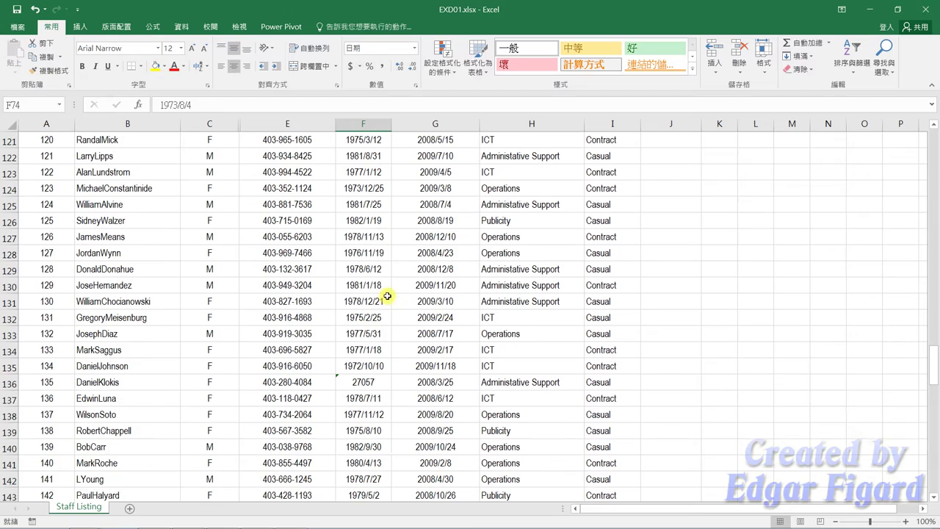
pyautogui.click(367, 382)
pyautogui.click(334, 103)
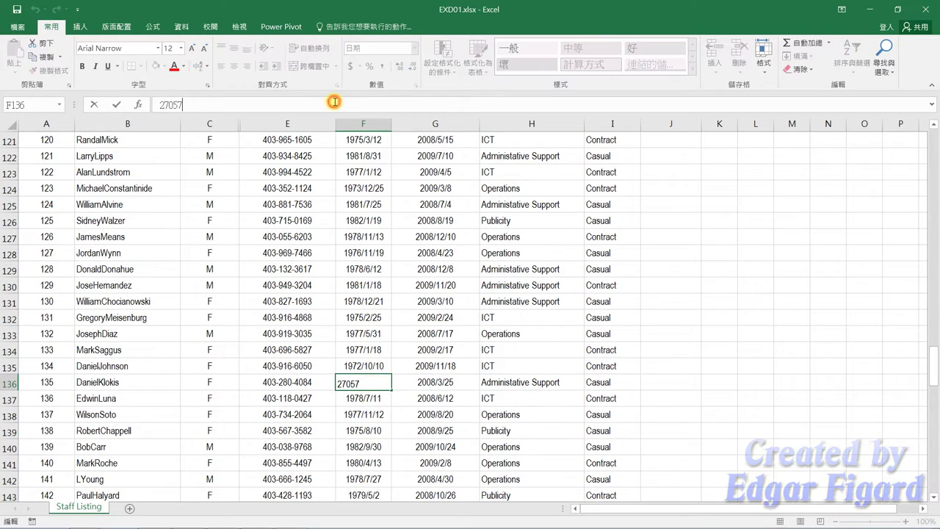
pyautogui.press('Return')
pyautogui.scroll(-9, 384, 292)
pyautogui.scroll(-7, 384, 292)
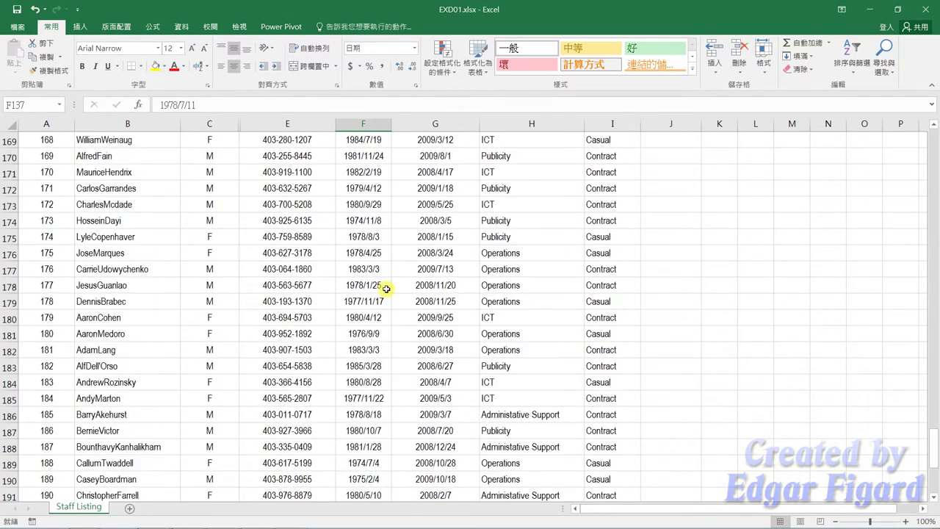
pyautogui.scroll(-9, 386, 287)
pyautogui.click(371, 220)
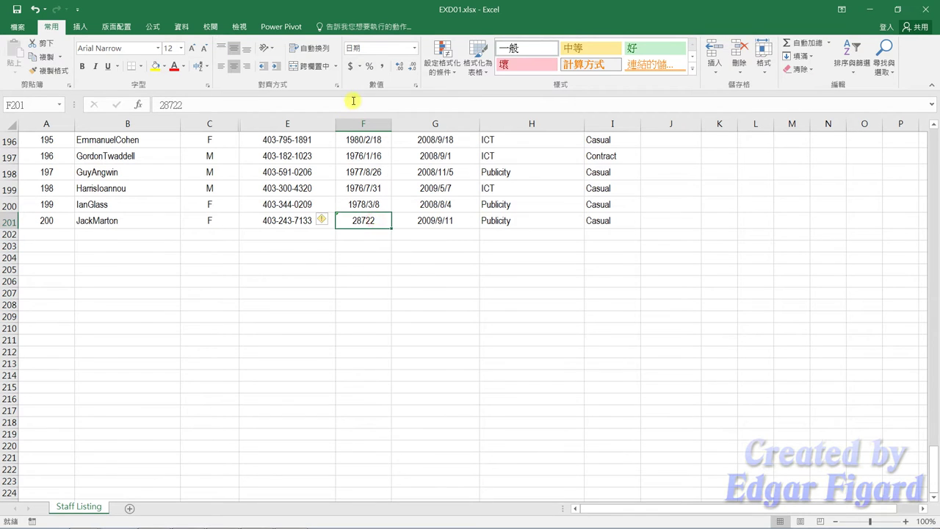
pyautogui.click(354, 103)
pyautogui.press('Return')
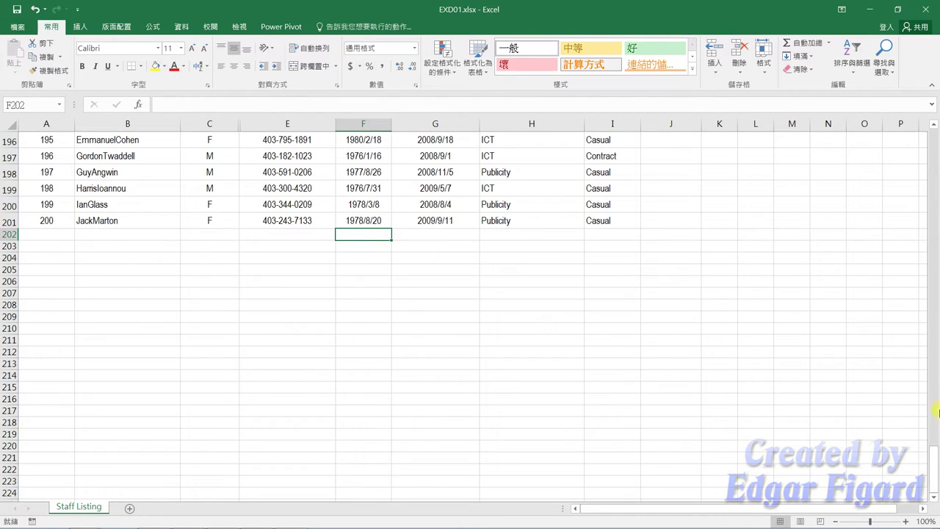
pyautogui.moveTo(932, 459); pyautogui.dragTo(934, 143)
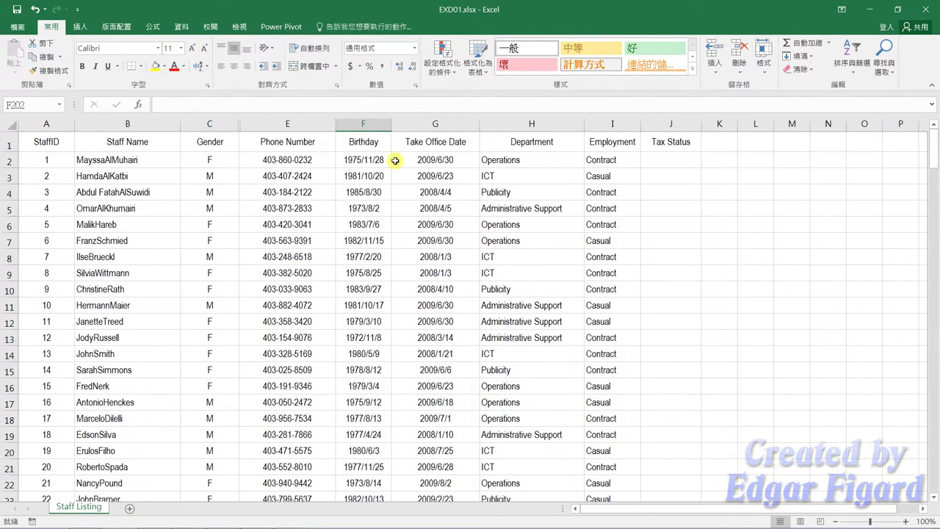
# Format all Birthday cells with the custom date format dd.mm.yyyy
pyautogui.click(362, 156)
pyautogui.hotkey('ctrl', 'shift', 'Down')
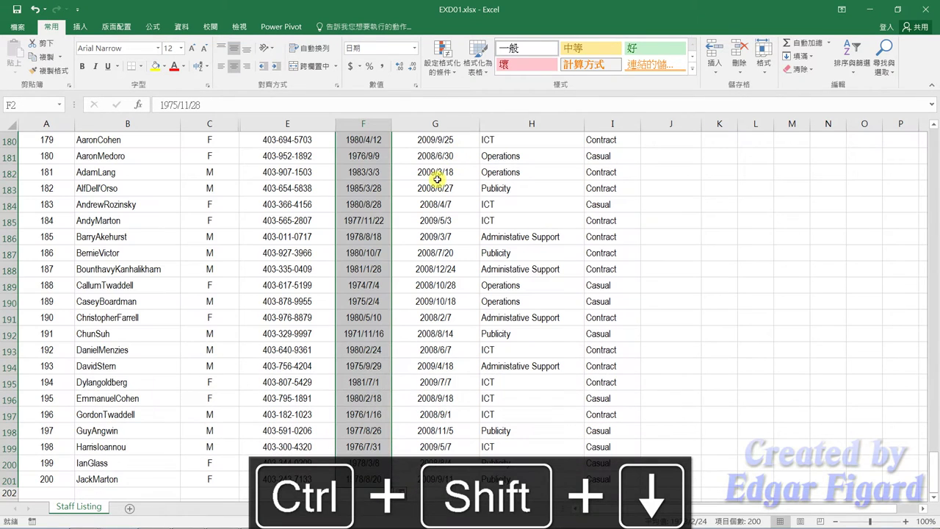
pyautogui.rightClick(366, 171)
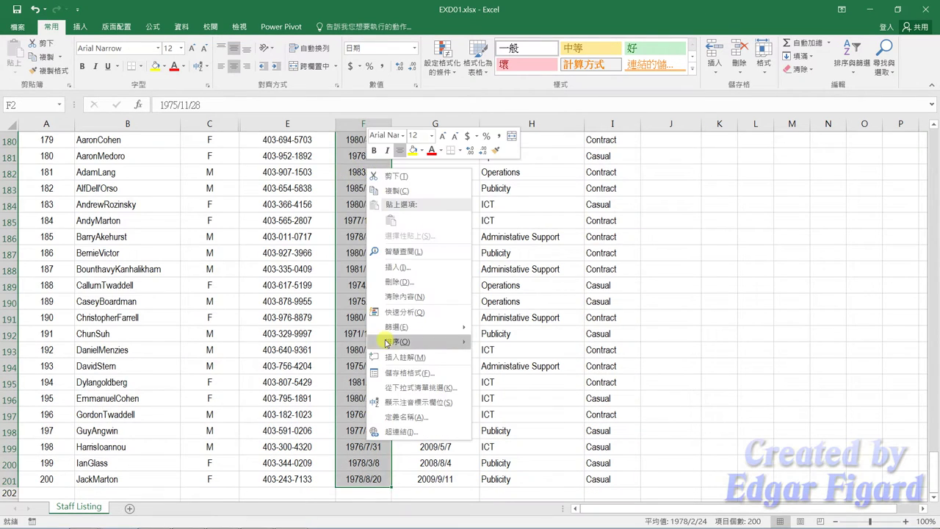
pyautogui.click(395, 369)
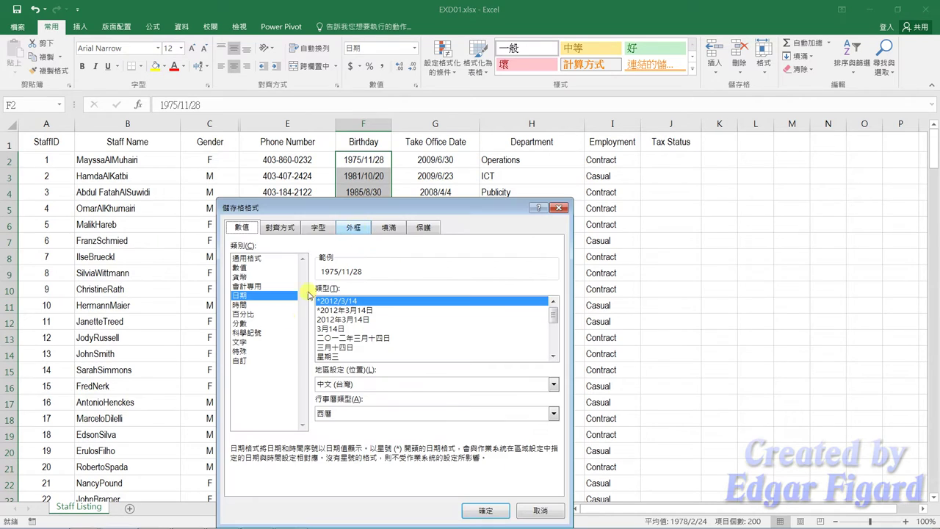
pyautogui.click(251, 362)
pyautogui.moveTo(354, 301); pyautogui.dragTo(319, 302)
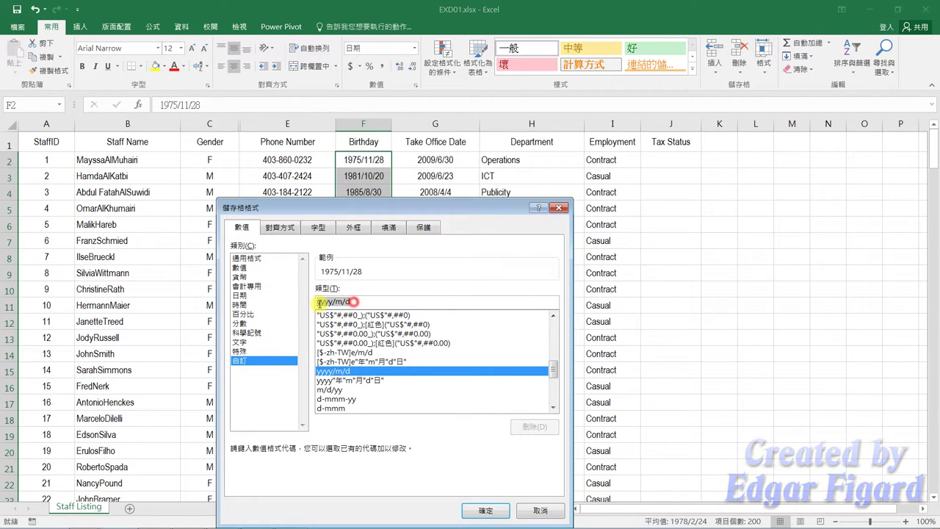
pyautogui.write('dd.mm.')
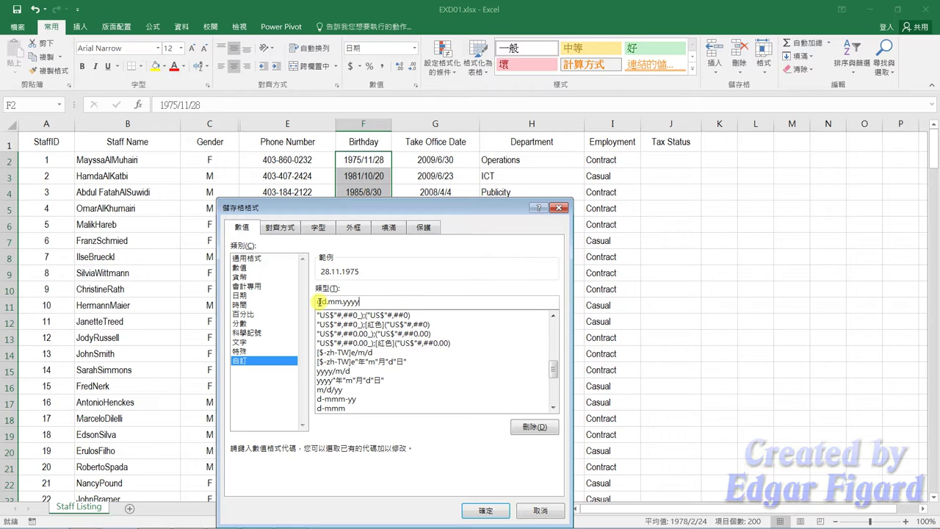
pyautogui.press('Return')
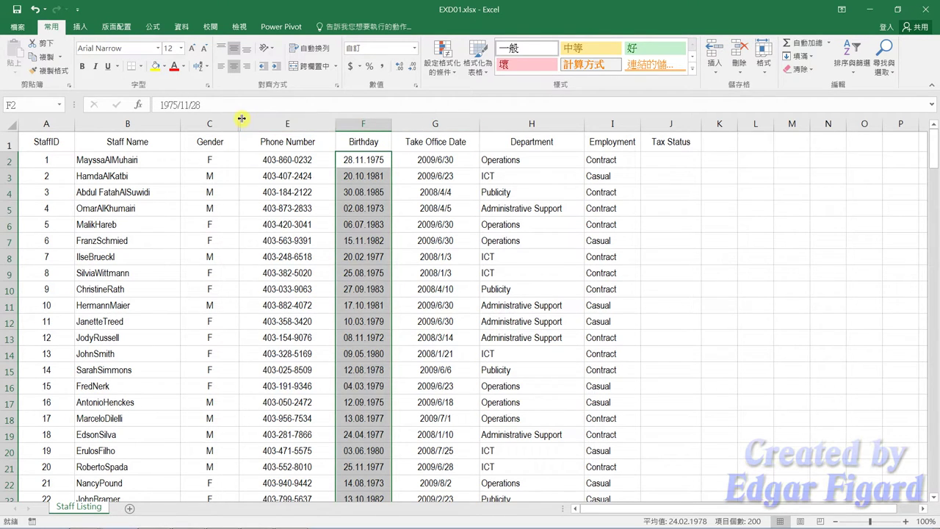
# Unhide and delete the stray Column1 in column D
pyautogui.moveTo(240, 123); pyautogui.dragTo(265, 124)
pyautogui.moveTo(312, 157); pyautogui.dragTo(313, 176)
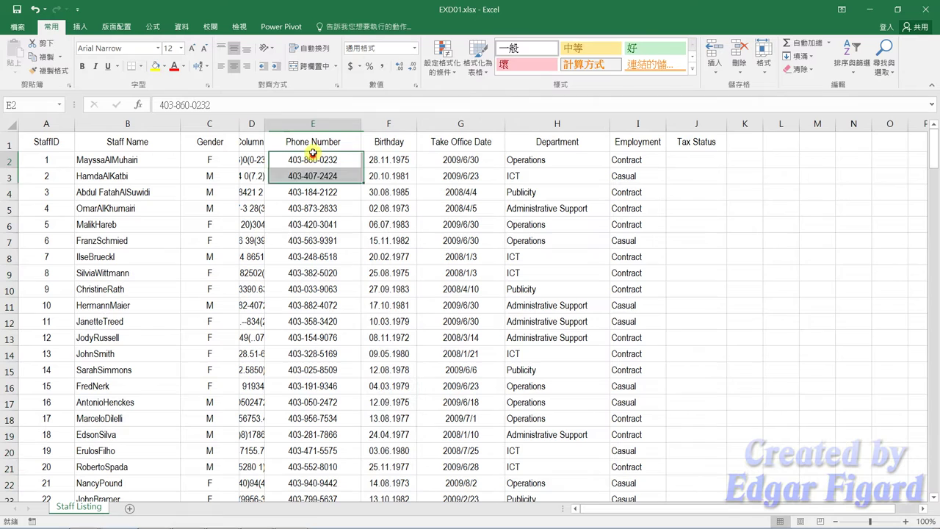
pyautogui.rightClick(250, 123)
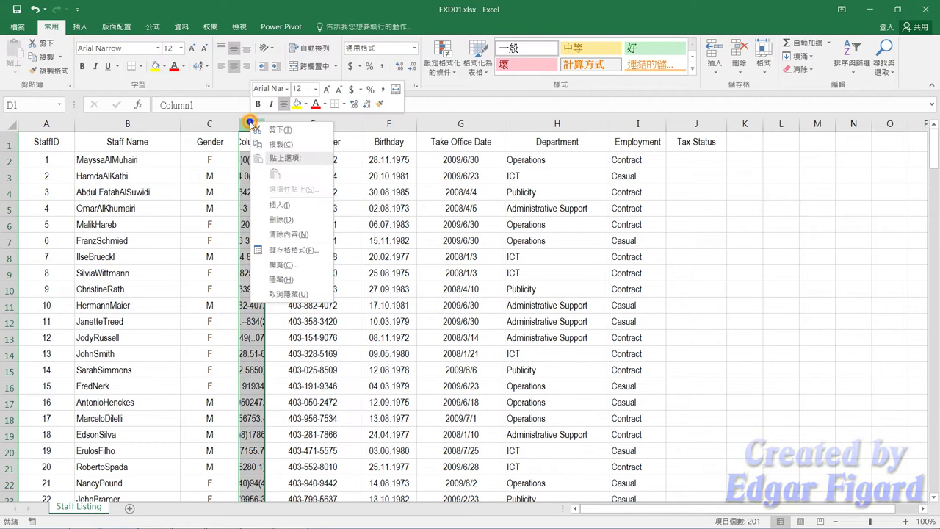
pyautogui.click(281, 218)
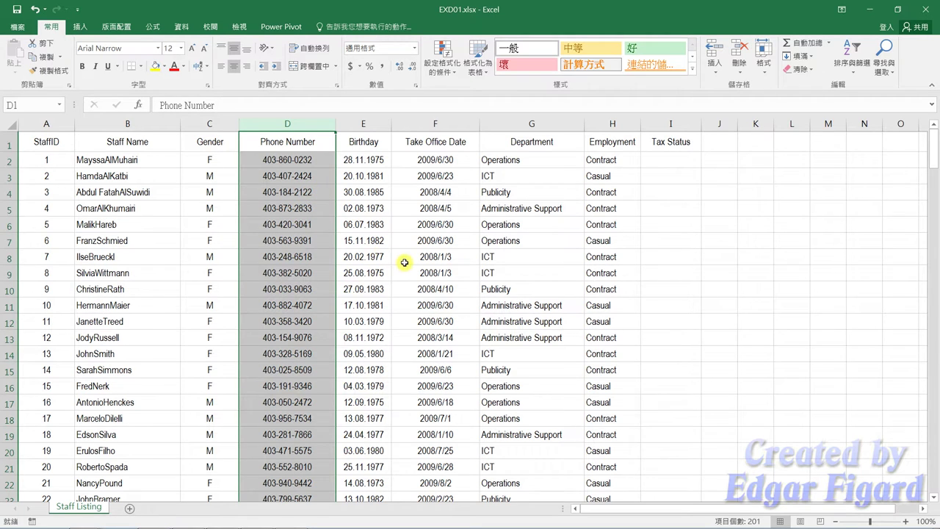
# Apply the custom format dd-mmm-yyyy to Take Office Dates F2:F201, replacing yyyy/m/d
pyautogui.click(454, 160)
pyautogui.hotkey('ctrl', 'shift', 'Down')
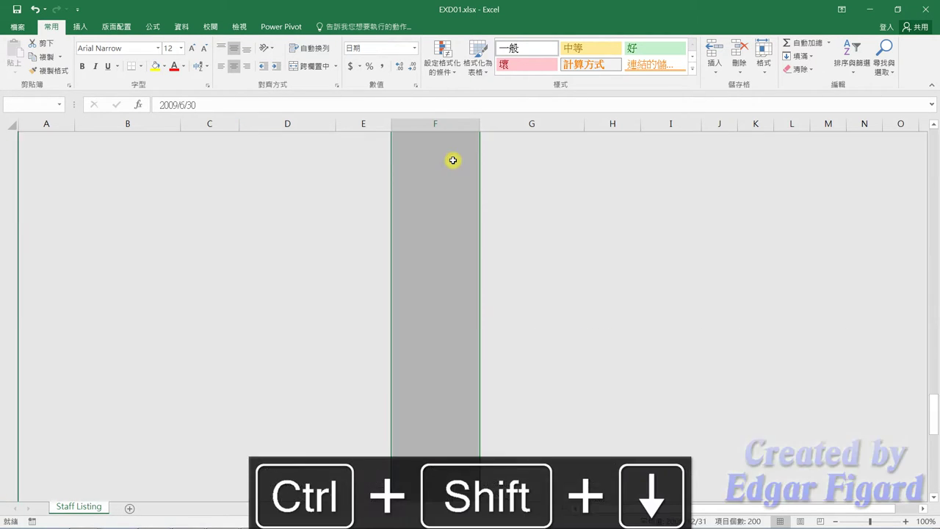
pyautogui.rightClick(453, 160)
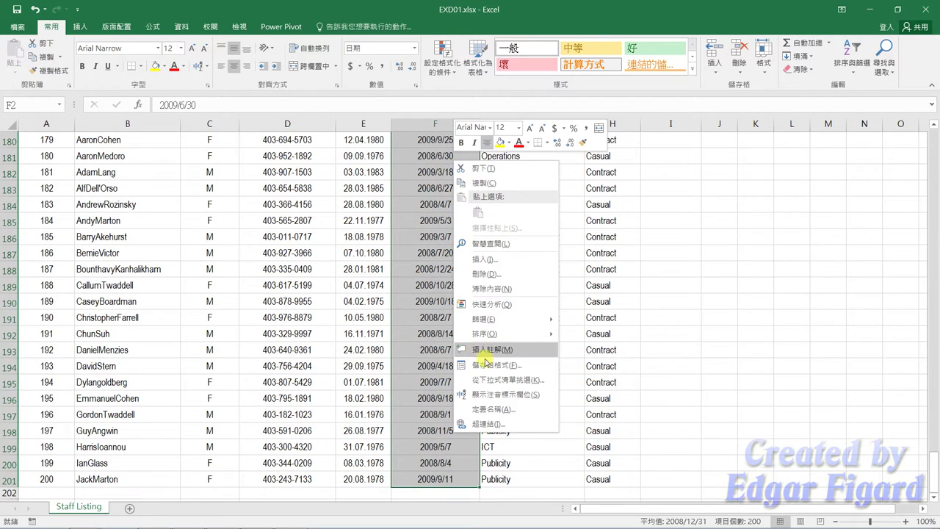
pyautogui.click(481, 365)
pyautogui.click(337, 356)
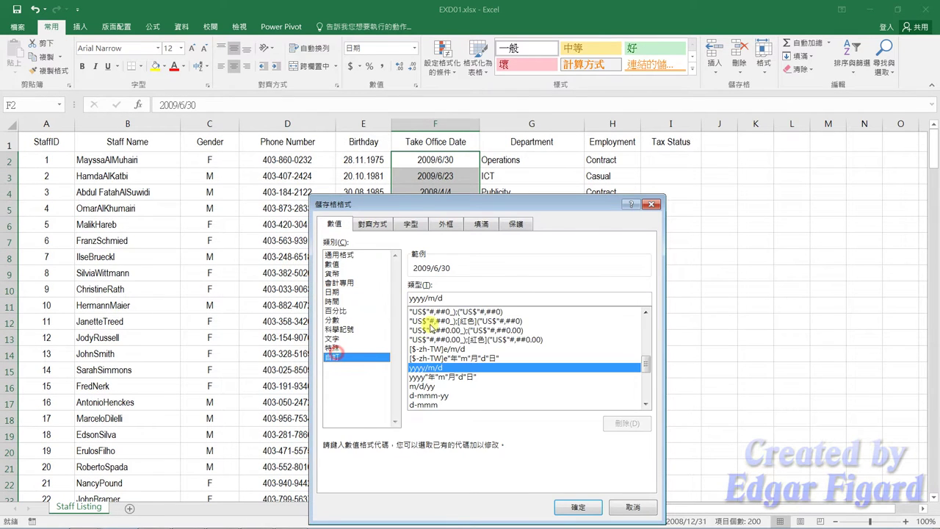
pyautogui.moveTo(444, 295); pyautogui.dragTo(409, 295)
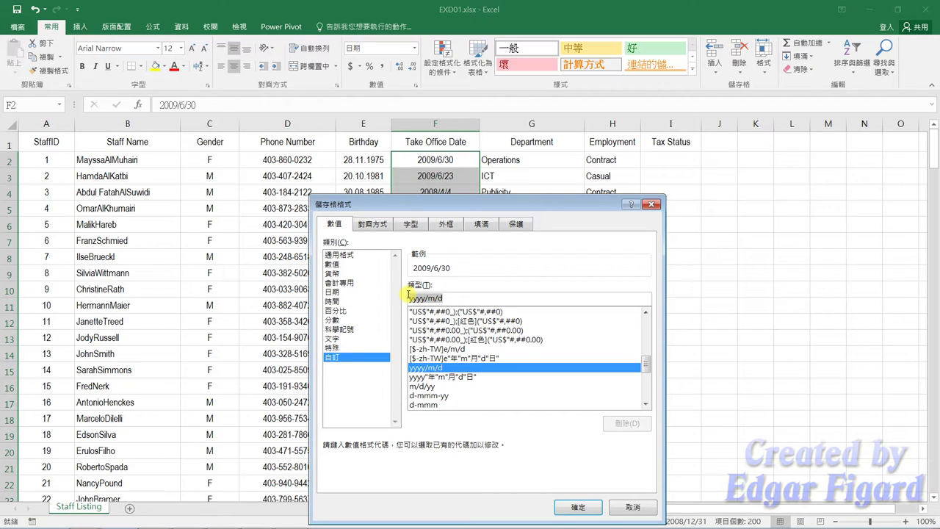
pyautogui.write('dd-mmm-')
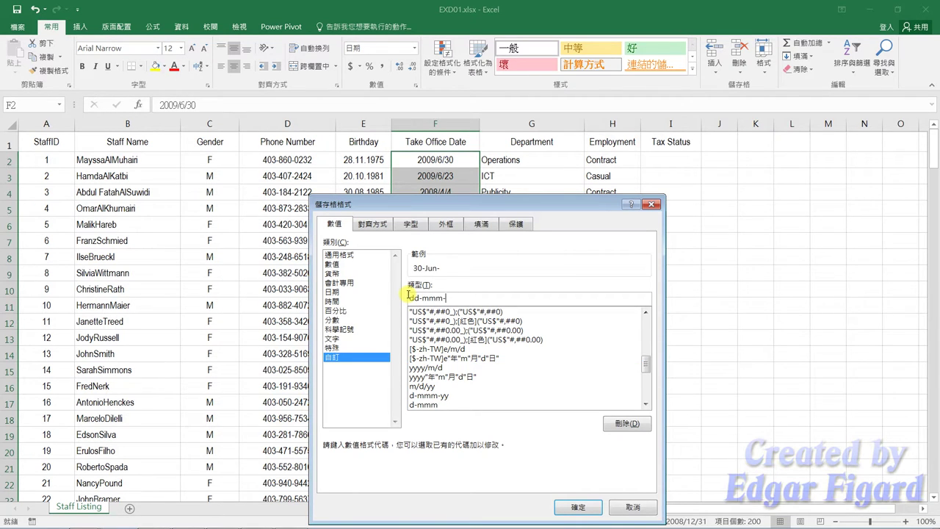
pyautogui.press('Return')
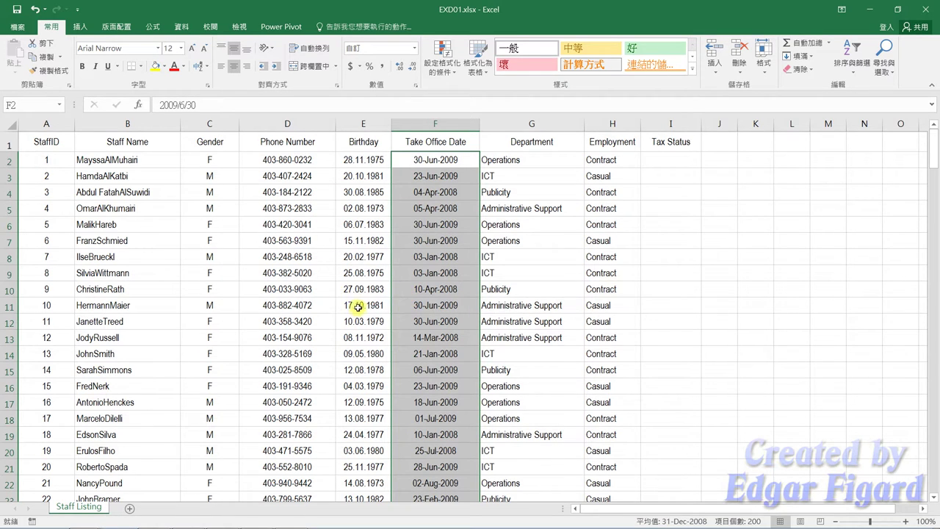
# Insert a column before Department and give it the header 'Seniority'
pyautogui.click(530, 124)
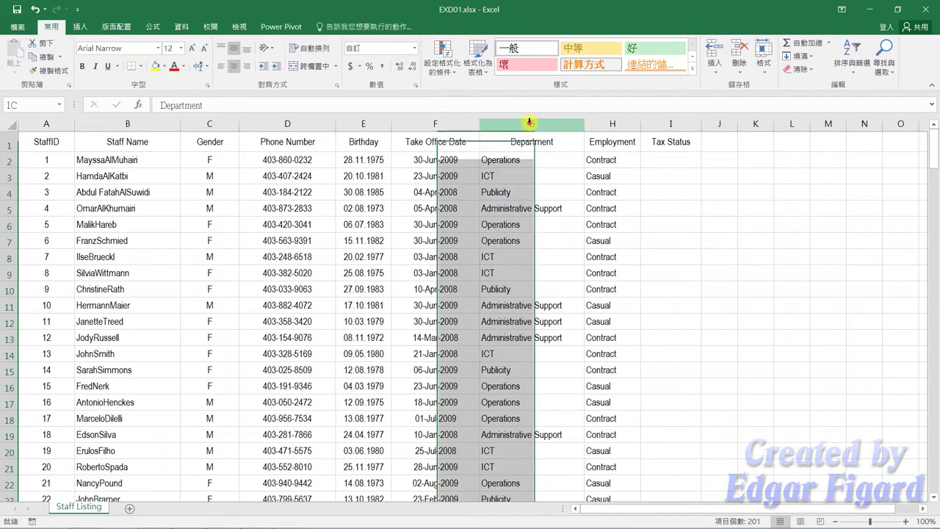
pyautogui.rightClick(531, 123)
pyautogui.click(562, 208)
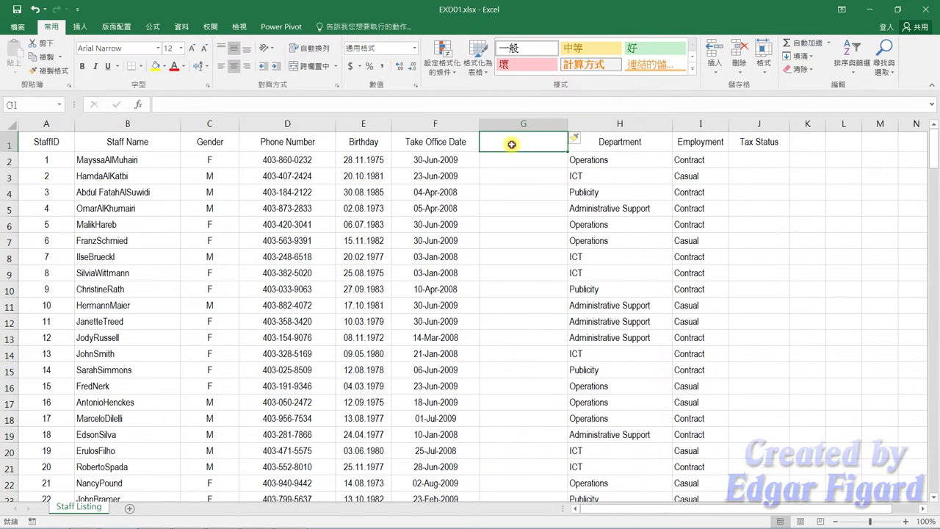
pyautogui.write('Seniorit')
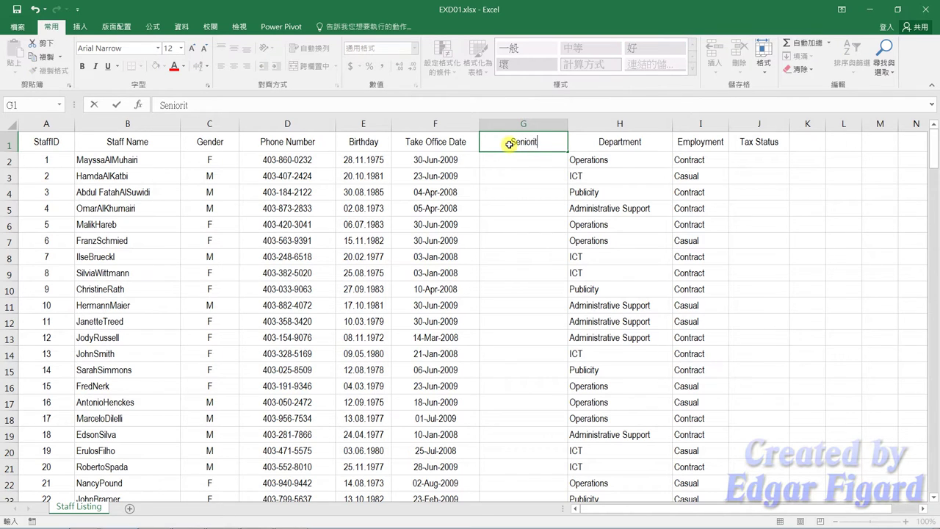
pyautogui.write('y')
pyautogui.press('Return')
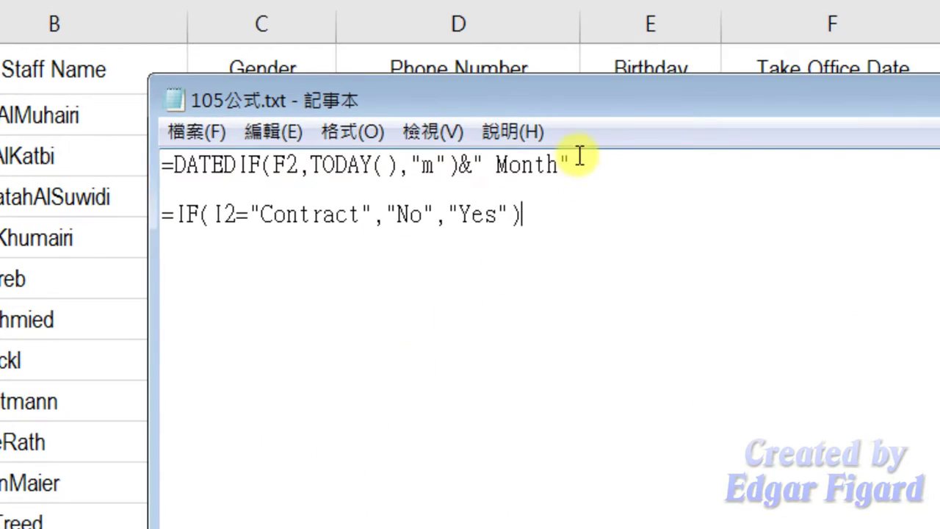
# Copy =DATEDIF(F2,TODAY(),"m")&" Month" from the first line in Notepad
pyautogui.moveTo(571, 161); pyautogui.dragTo(149, 160)
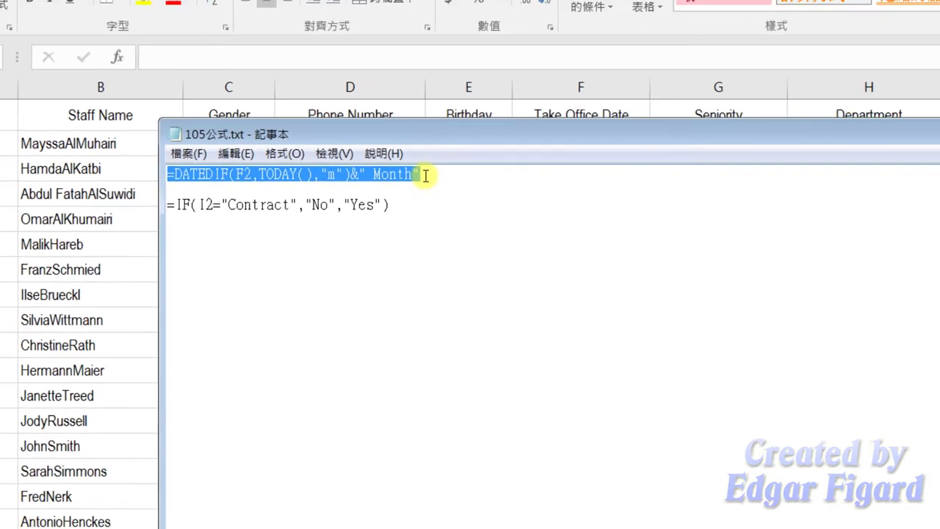
pyautogui.hotkey('ctrl', 'c')
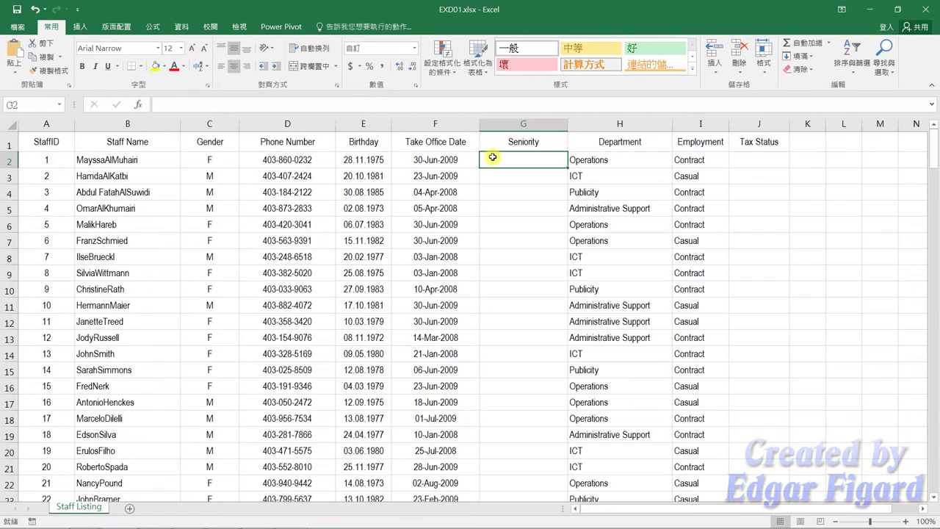
# Paste the DATEDIF formula into G2 and fill it down column G
pyautogui.click(489, 156)
pyautogui.click(488, 103)
pyautogui.hotkey('ctrl', 'v')
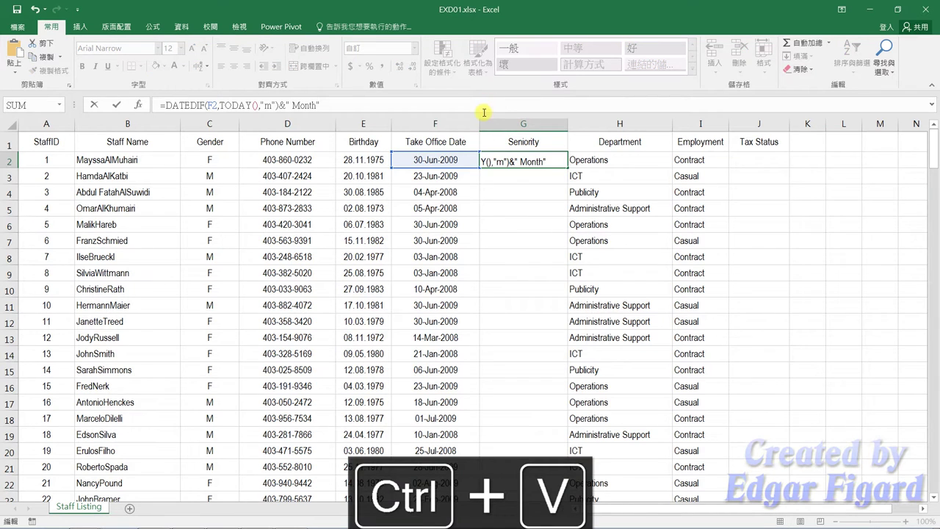
pyautogui.press('Return')
pyautogui.click(532, 159)
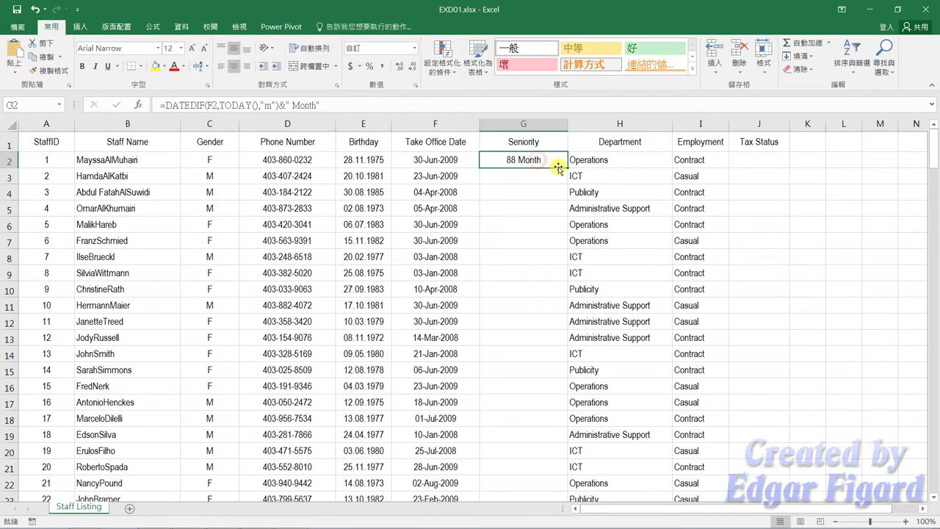
pyautogui.doubleClick(567, 166)
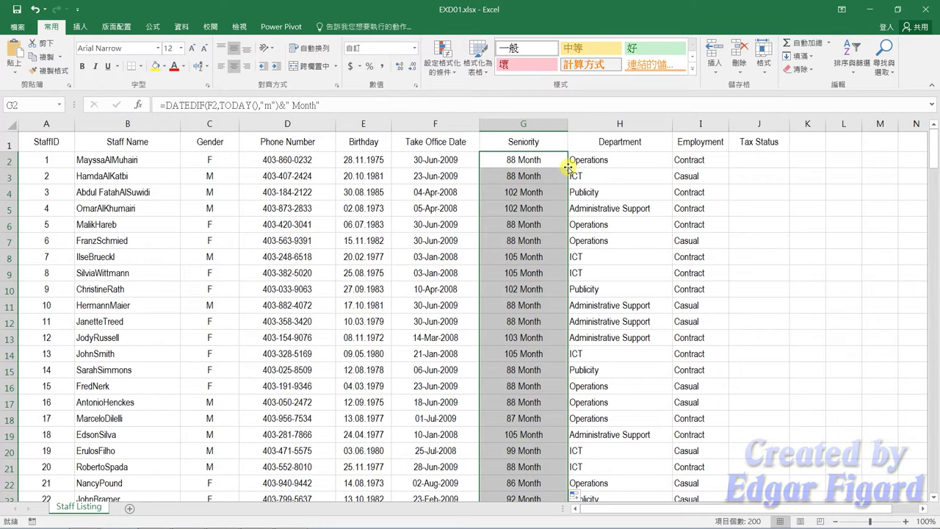
# Copy =IF(I2="Contract","No","Yes") from Notepad's second line
pyautogui.click(767, 159)
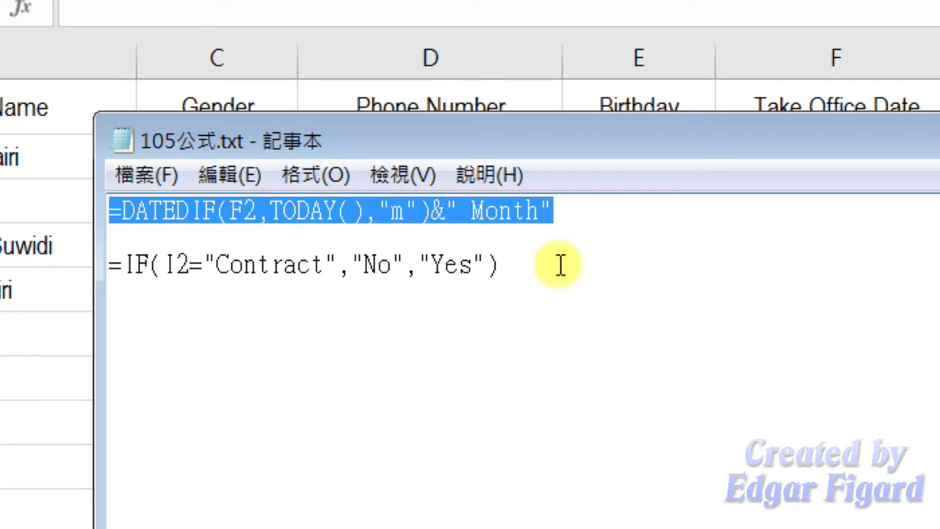
pyautogui.moveTo(559, 263); pyautogui.dragTo(111, 277)
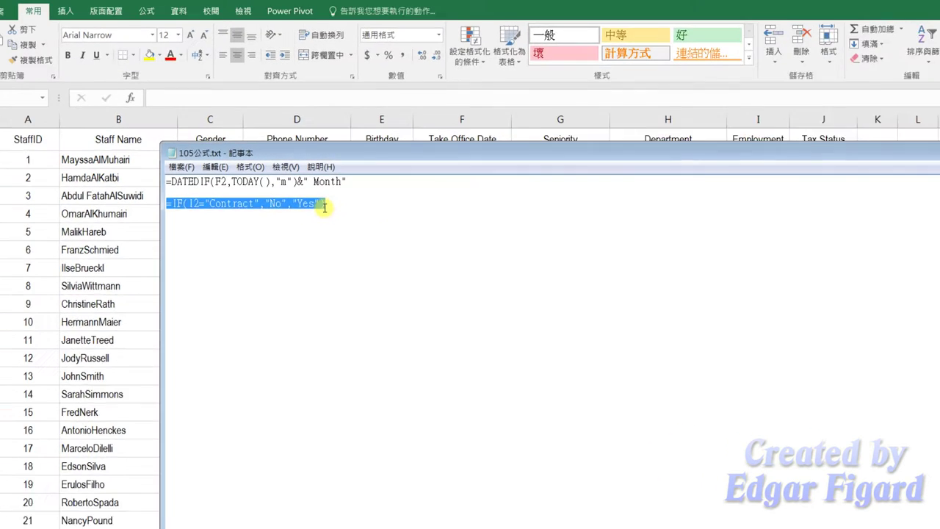
pyautogui.hotkey('ctrl', 'c')
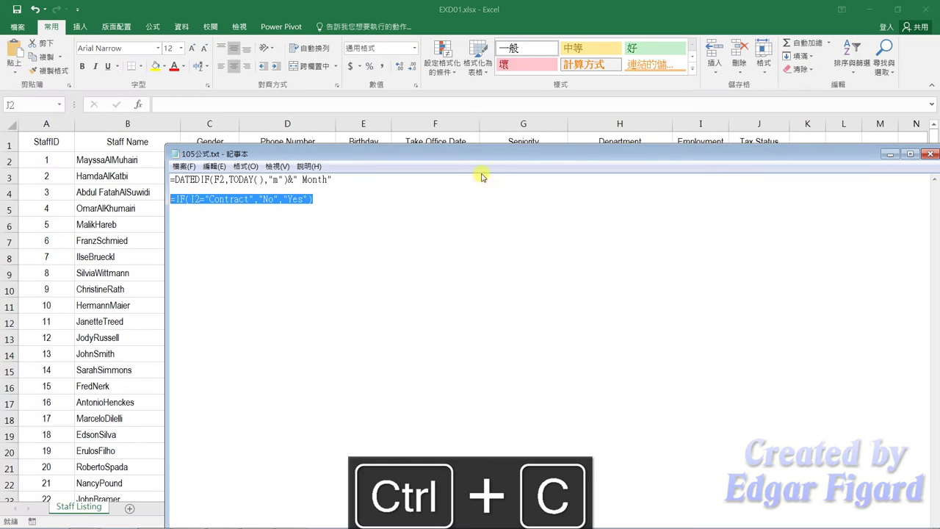
pyautogui.hotkey('alt', 'Tab')
# Paste the IF tax-status formula into J2 and fill it down column J
pyautogui.click(776, 157)
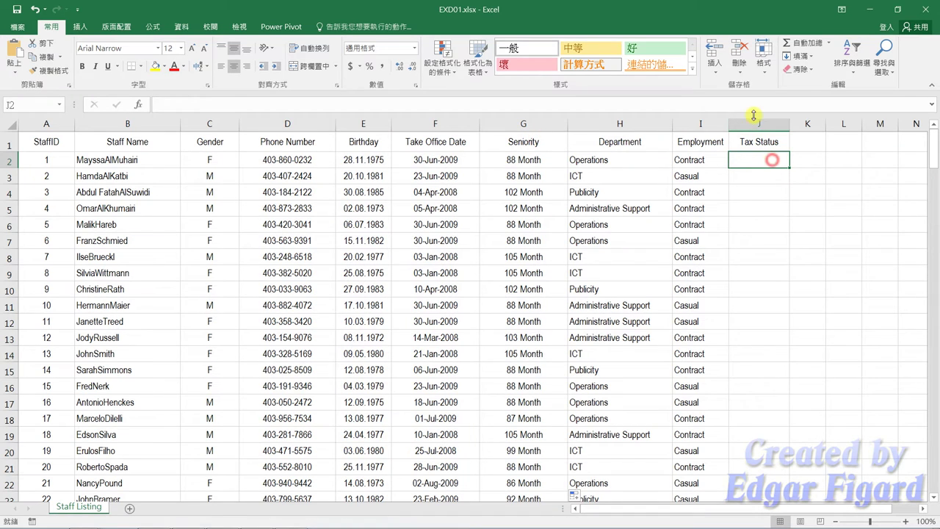
pyautogui.click(754, 105)
pyautogui.hotkey('ctrl', 'v')
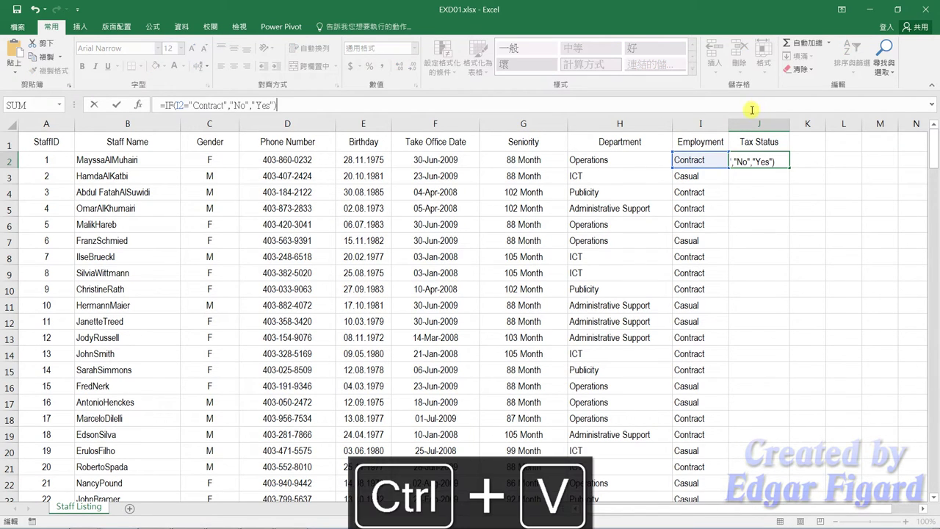
pyautogui.press('Return')
pyautogui.click(776, 161)
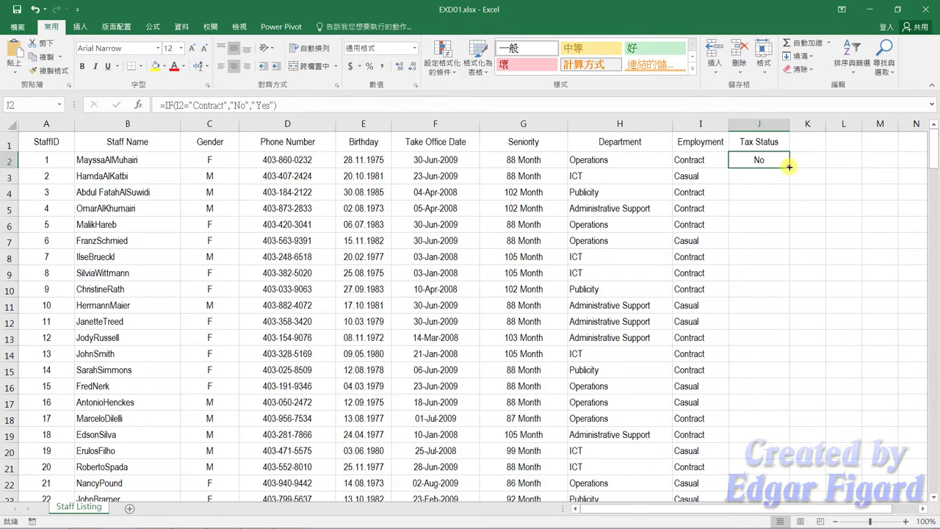
pyautogui.doubleClick(789, 166)
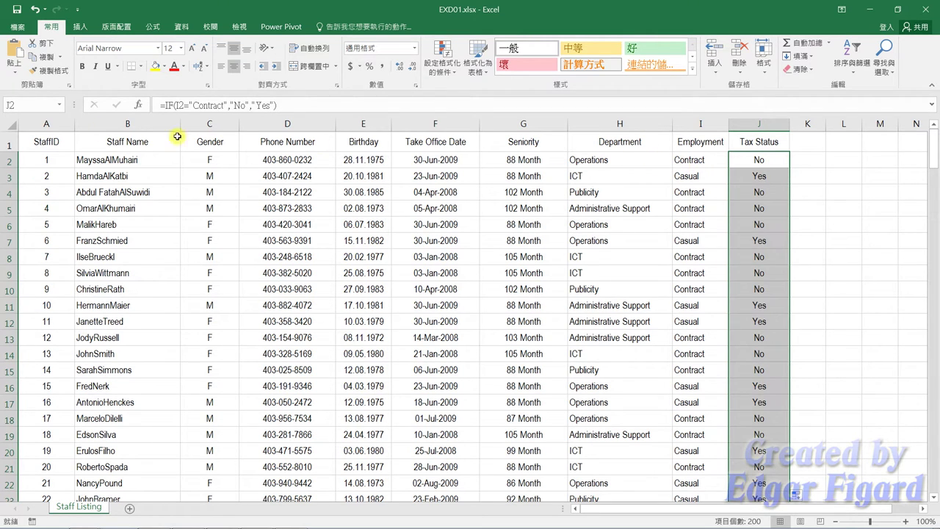
pyautogui.click(73, 149)
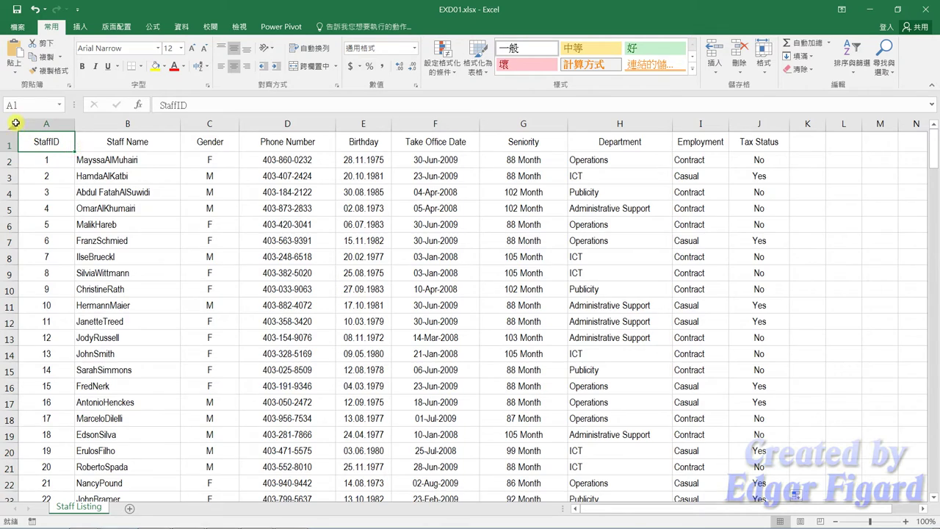
# Set every cell on the sheet to Calibri, size 11
pyautogui.click(10, 122)
pyautogui.click(140, 48)
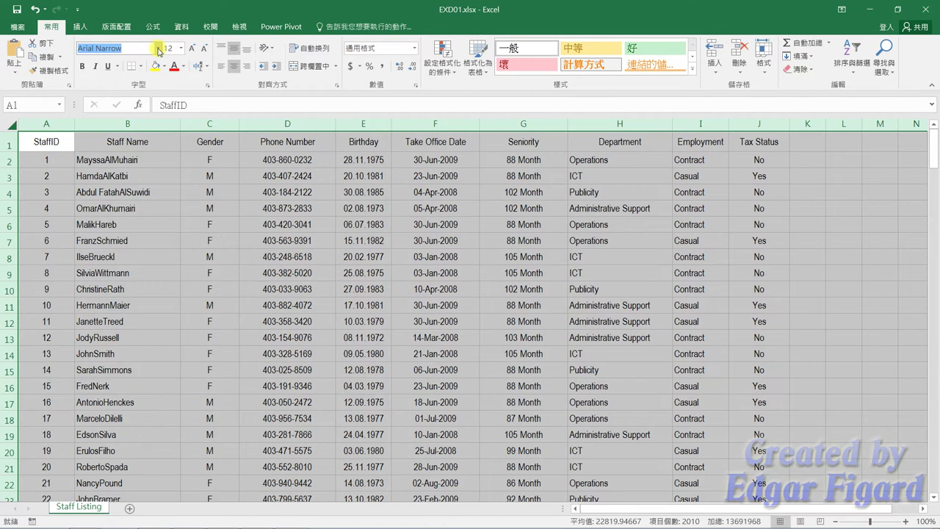
pyautogui.write('Calibri')
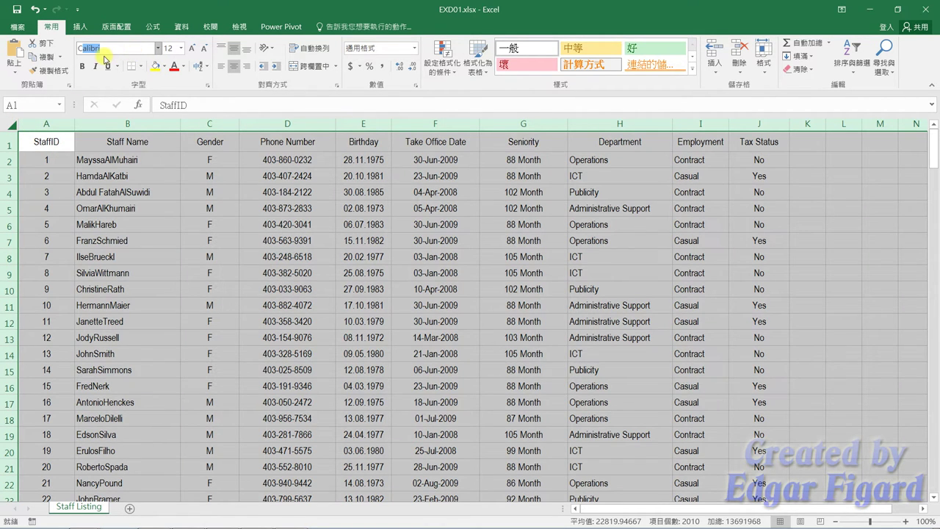
pyautogui.press('Return')
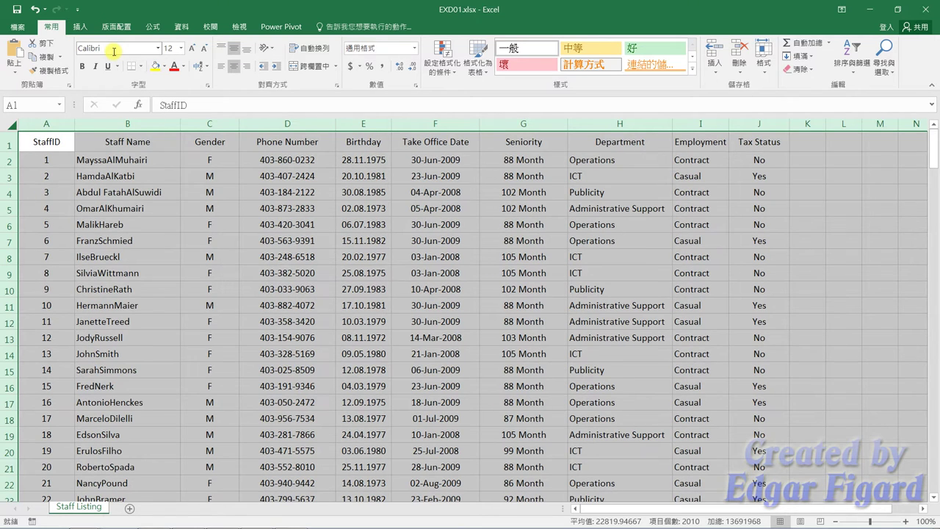
pyautogui.click(112, 48)
pyautogui.moveTo(96, 49); pyautogui.dragTo(77, 49)
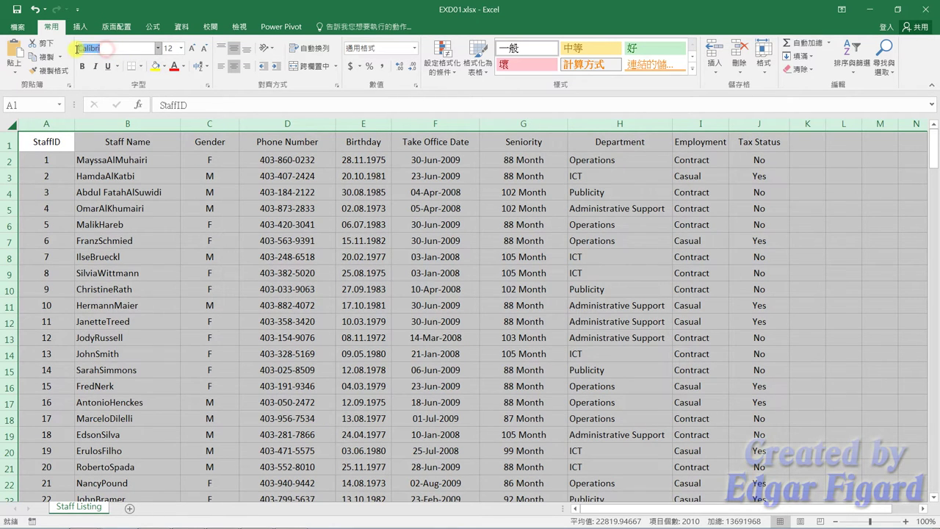
pyautogui.click(172, 47)
pyautogui.press('Return')
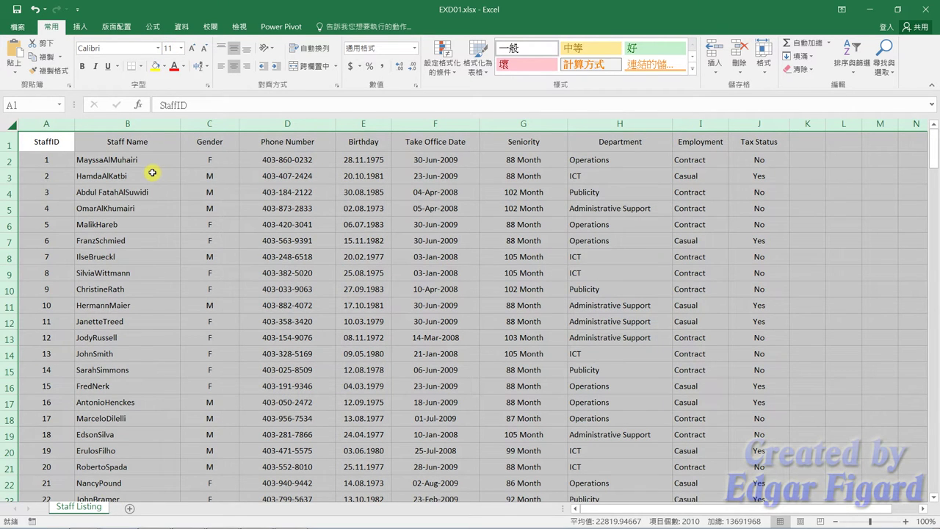
# Select the staff data range A2:J201
pyautogui.click(47, 162)
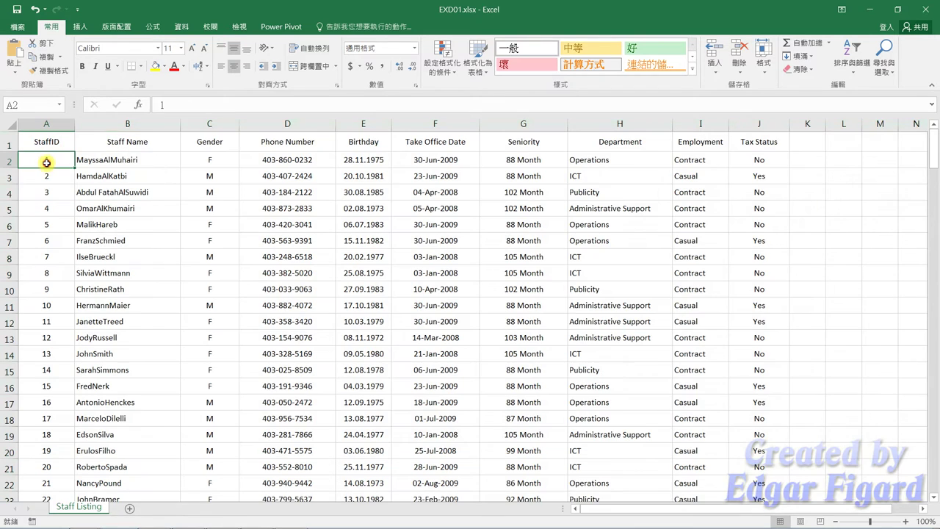
pyautogui.hotkey('ctrl', 'shift', 'Right')
pyautogui.hotkey('ctrl', 'shift', 'Down')
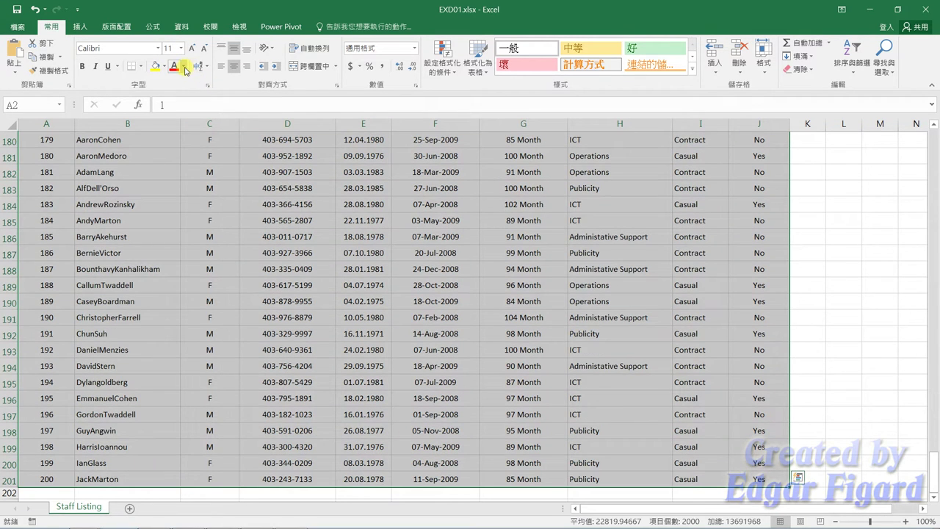
# Give the staff rows A2:J201 white text on an orange fill
pyautogui.click(185, 67)
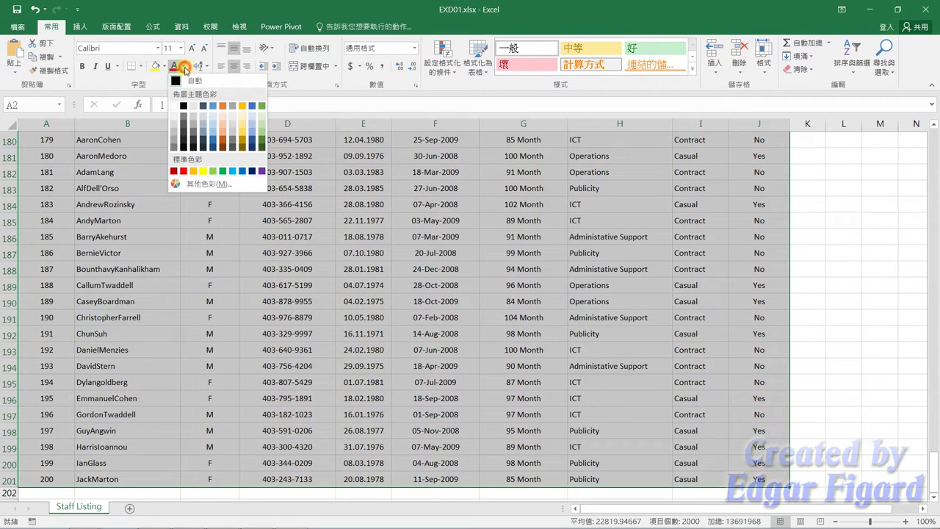
pyautogui.click(175, 105)
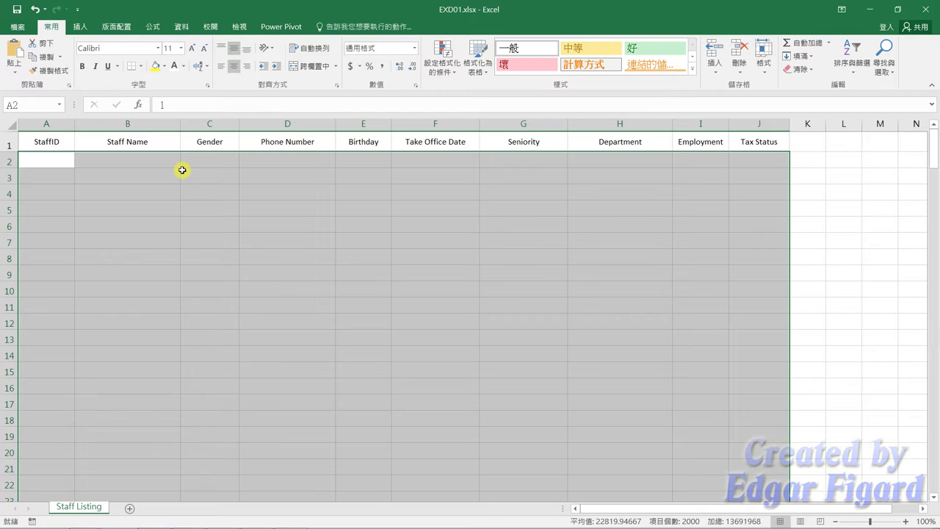
pyautogui.click(165, 66)
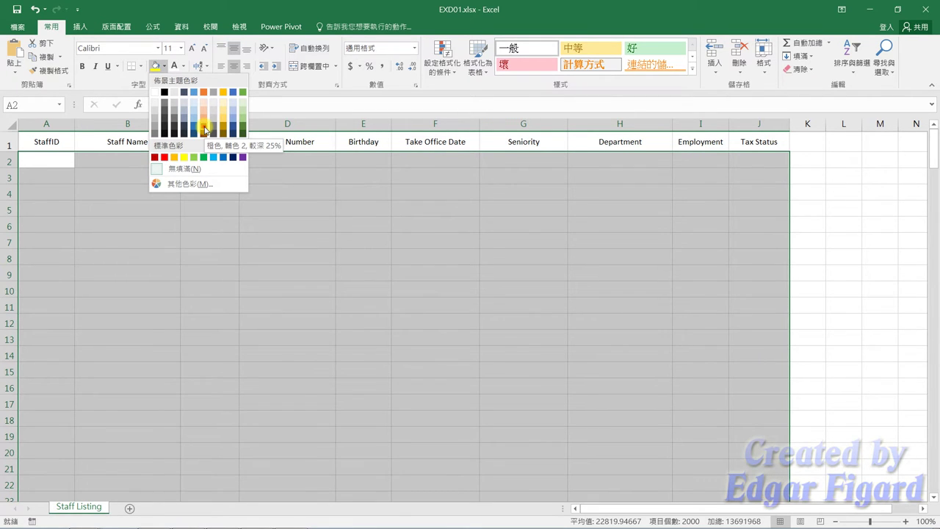
pyautogui.click(205, 130)
# Fill the header row A1:J1 with golden yellow
pyautogui.moveTo(47, 141)
pyautogui.mouseDown()
pyautogui.moveTo(690, 122)
pyautogui.moveTo(749, 138)
pyautogui.mouseUp()
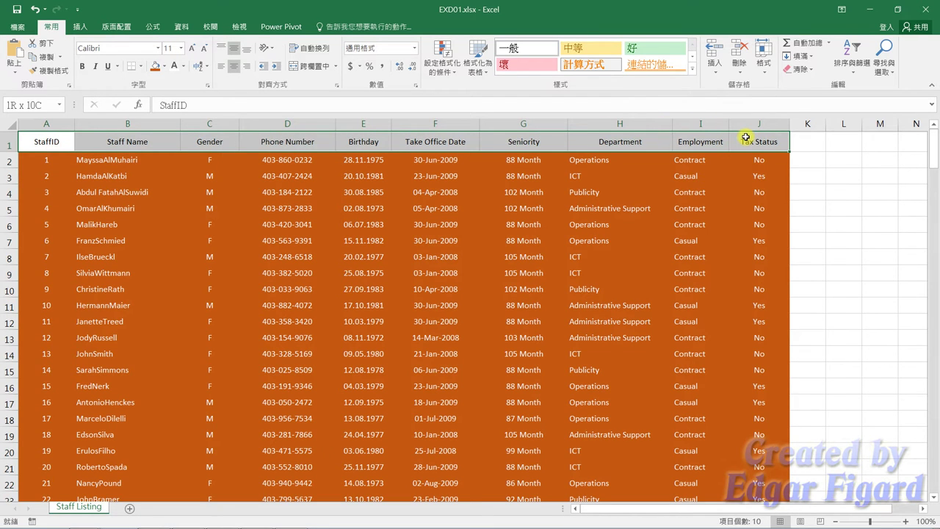
pyautogui.click(166, 67)
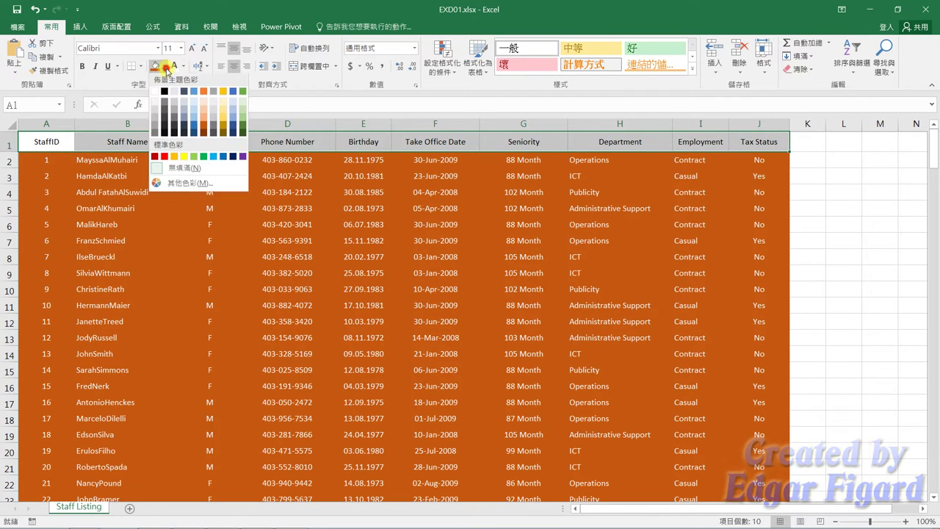
pyautogui.click(173, 158)
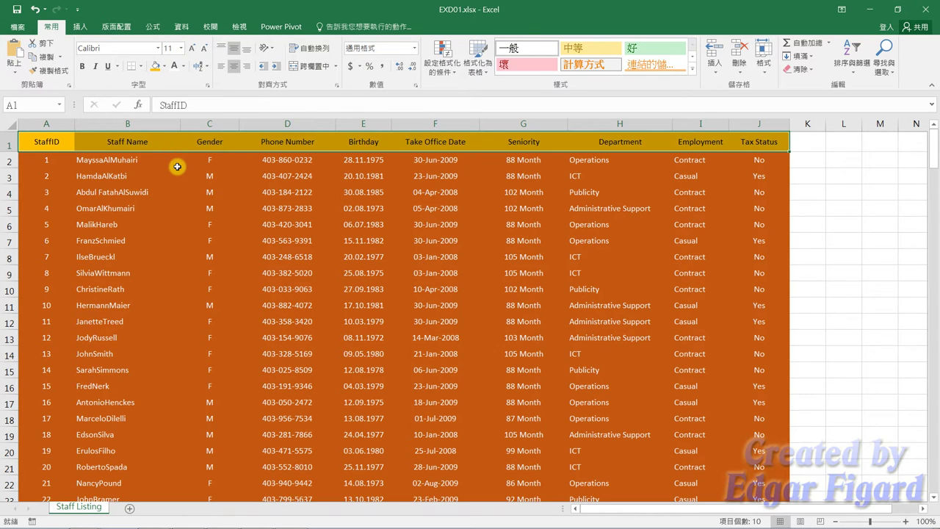
pyautogui.click(177, 167)
# Select the whole table A1:J201
pyautogui.click(65, 140)
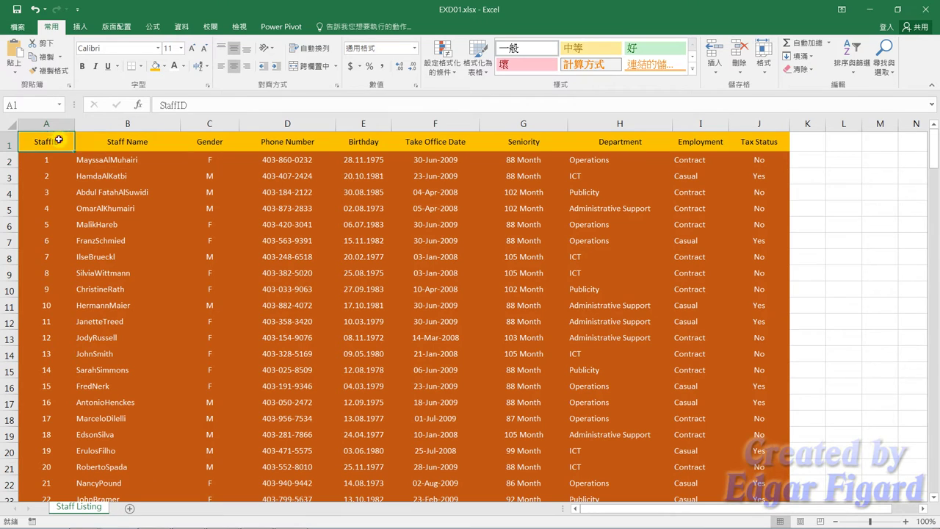
pyautogui.hotkey('ctrl', 'shift', 'Right')
pyautogui.hotkey('ctrl', 'shift', 'Down')
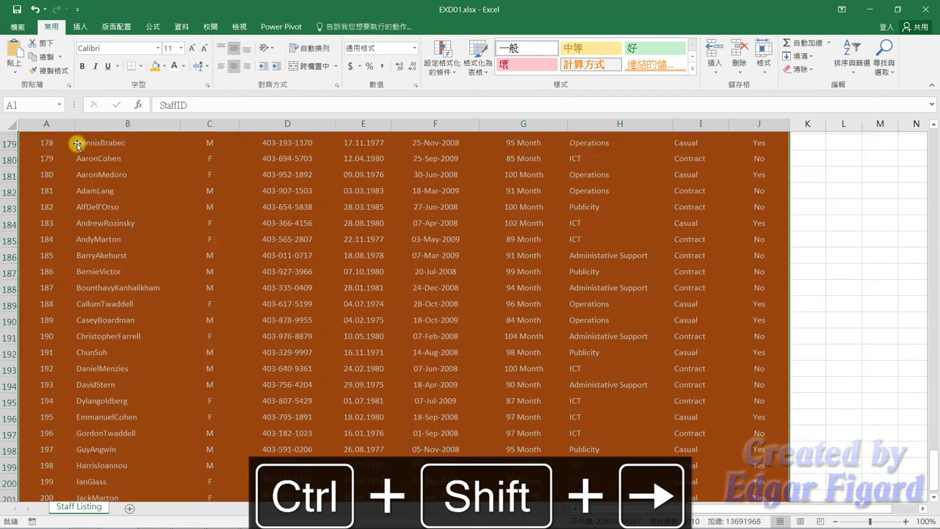
# Add yellow inside horizontal borders between the table rows
pyautogui.click(140, 67)
pyautogui.click(150, 377)
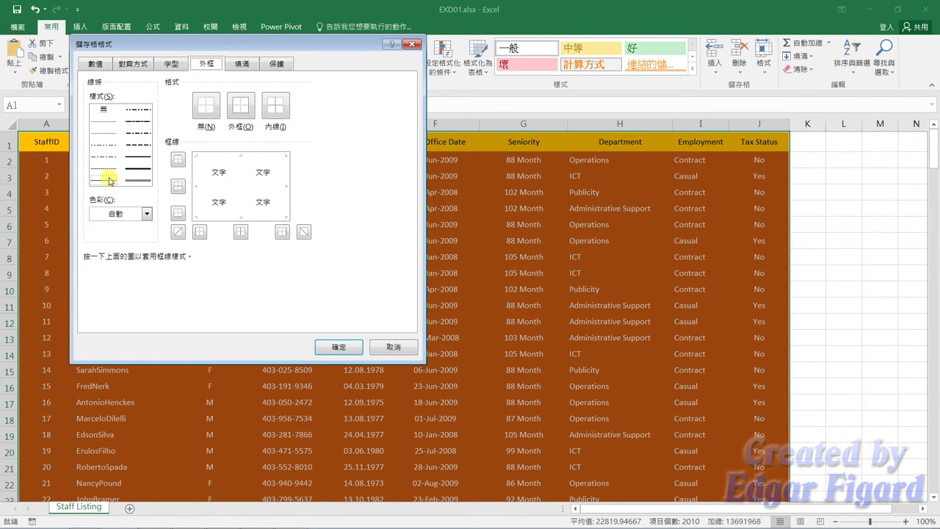
pyautogui.click(147, 214)
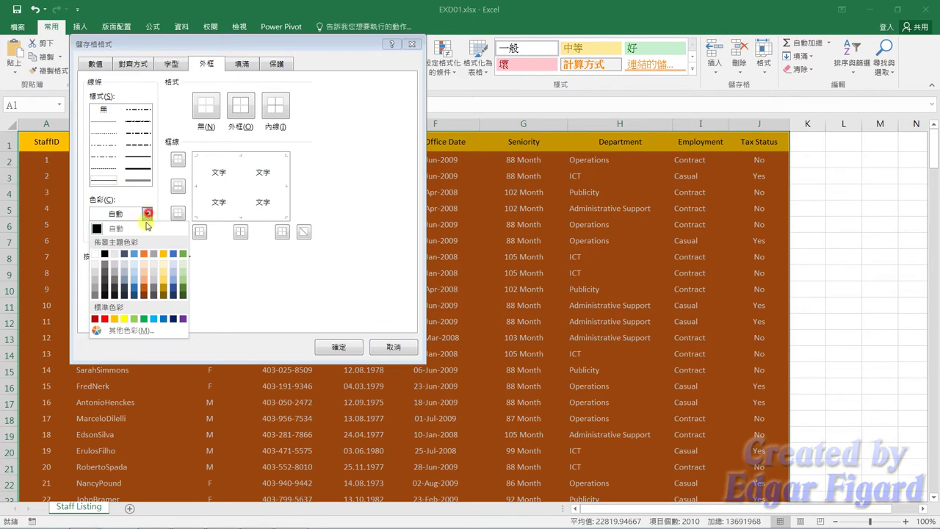
pyautogui.click(125, 320)
pyautogui.click(178, 189)
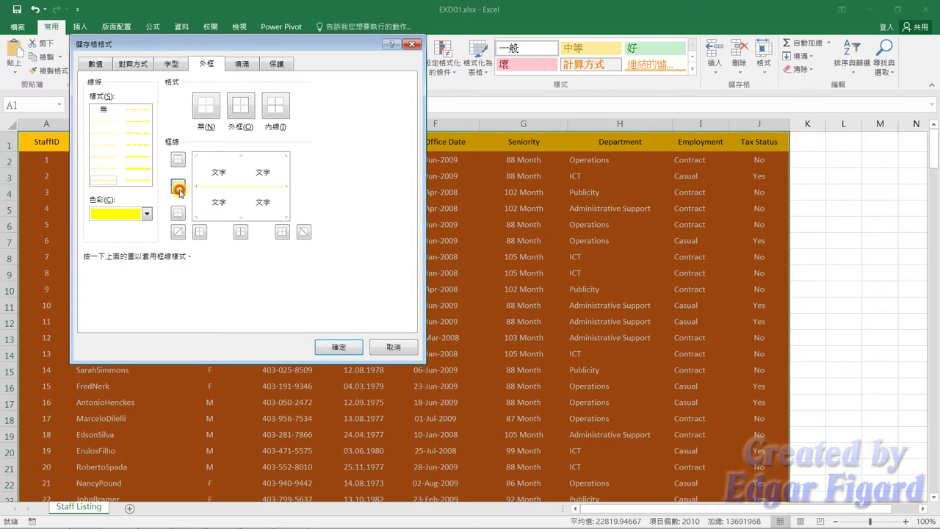
# Add thick dark brown top and bottom borders to the table and apply
pyautogui.click(137, 181)
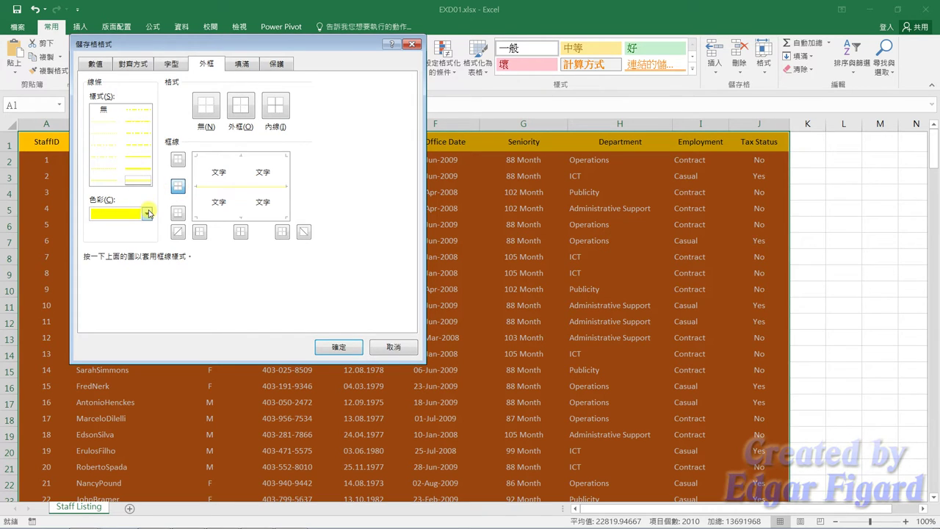
pyautogui.click(147, 213)
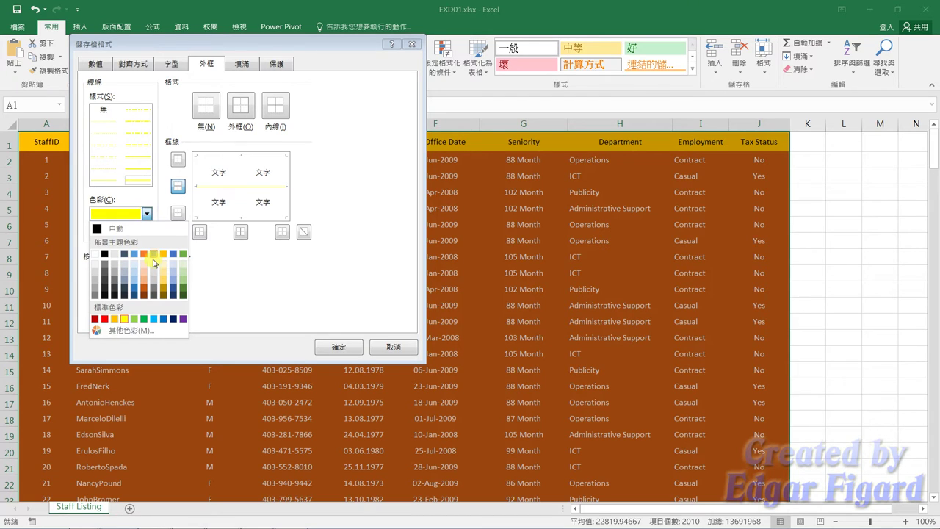
pyautogui.click(142, 298)
pyautogui.click(177, 159)
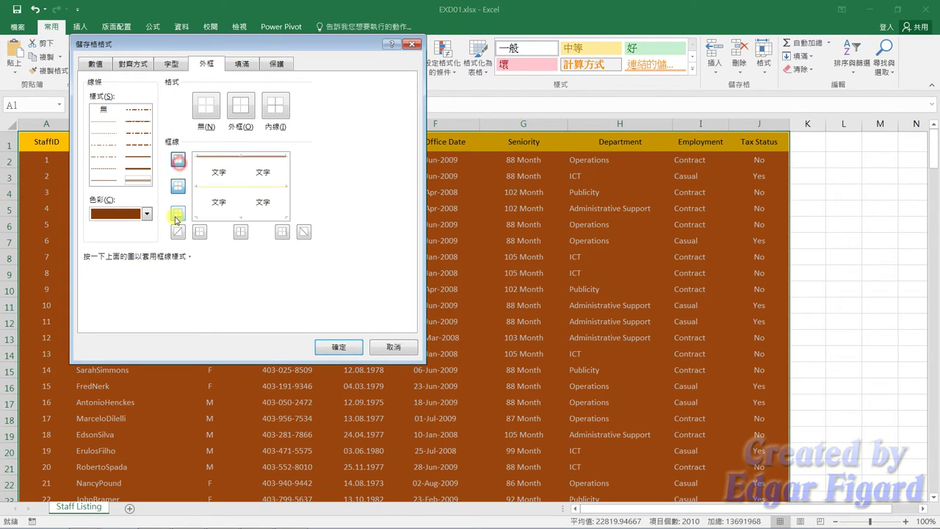
pyautogui.click(176, 216)
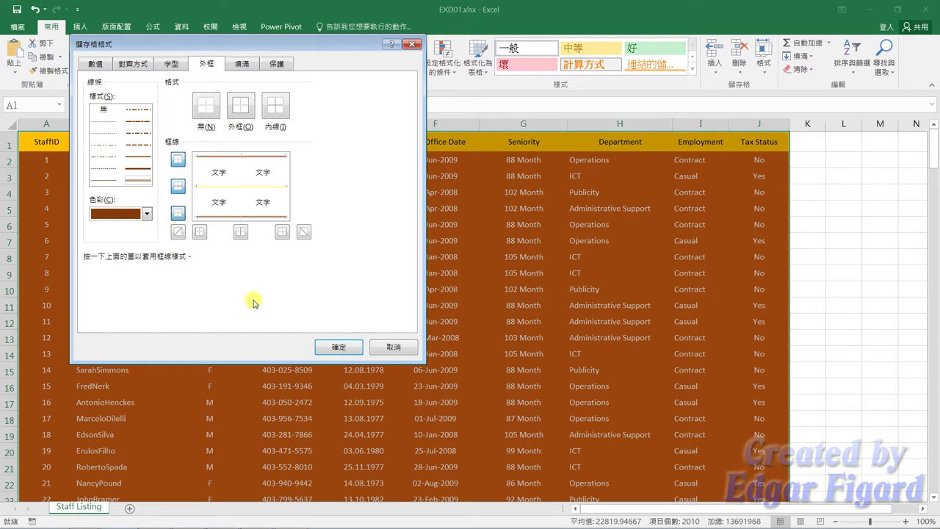
pyautogui.click(323, 351)
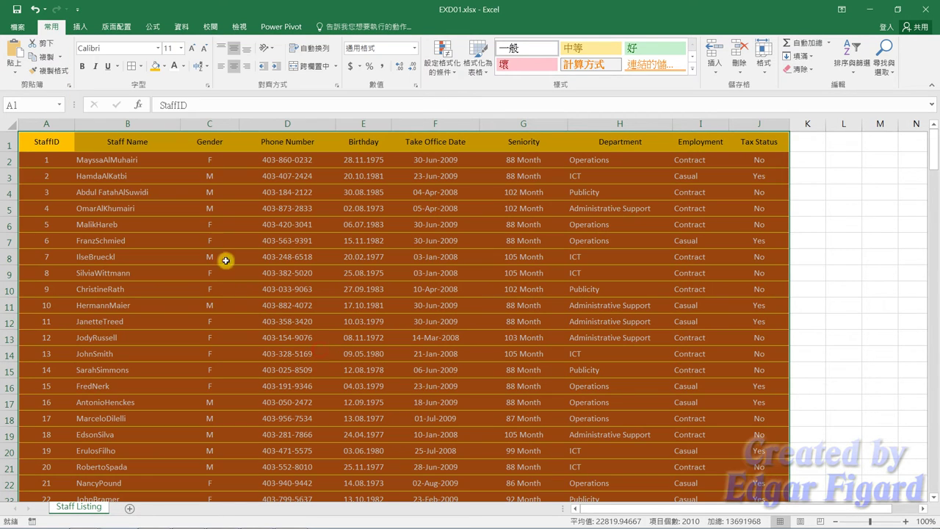
pyautogui.click(163, 163)
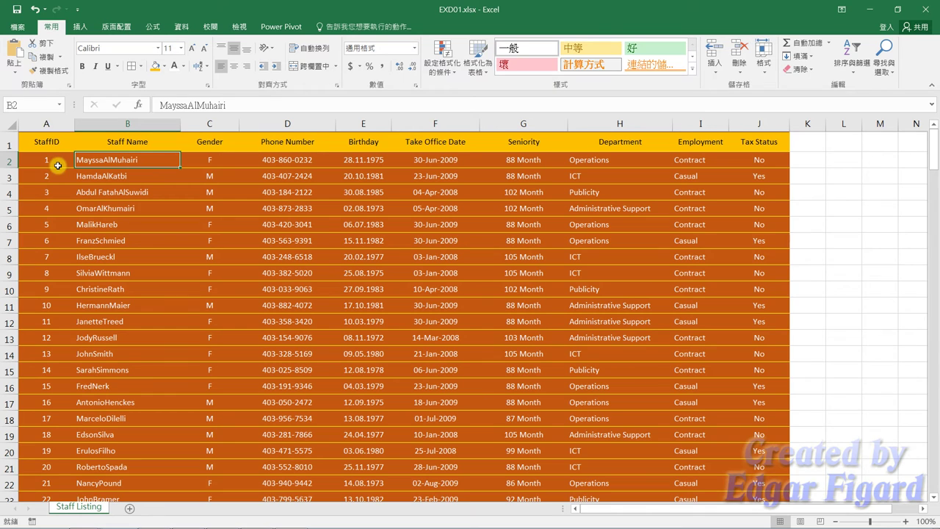
# Save a copy of the workbook as EXa01.xlsx in the EX01 folder
pyautogui.click(17, 27)
pyautogui.click(26, 136)
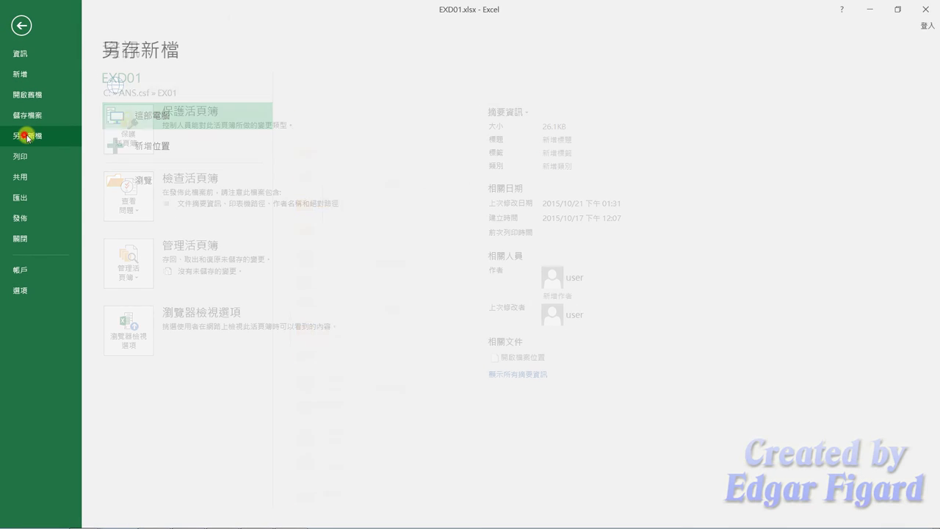
pyautogui.click(304, 100)
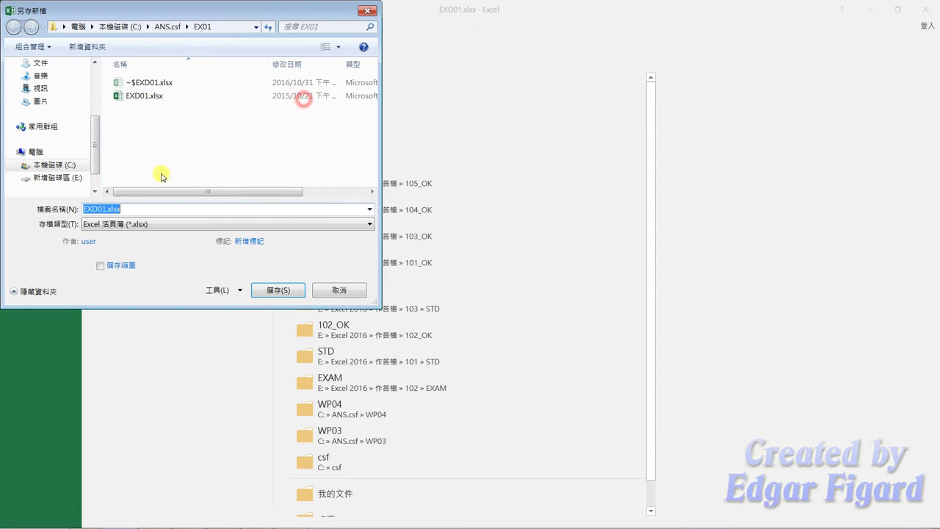
pyautogui.click(97, 209)
pyautogui.press('BackSpace')
pyautogui.write('a')
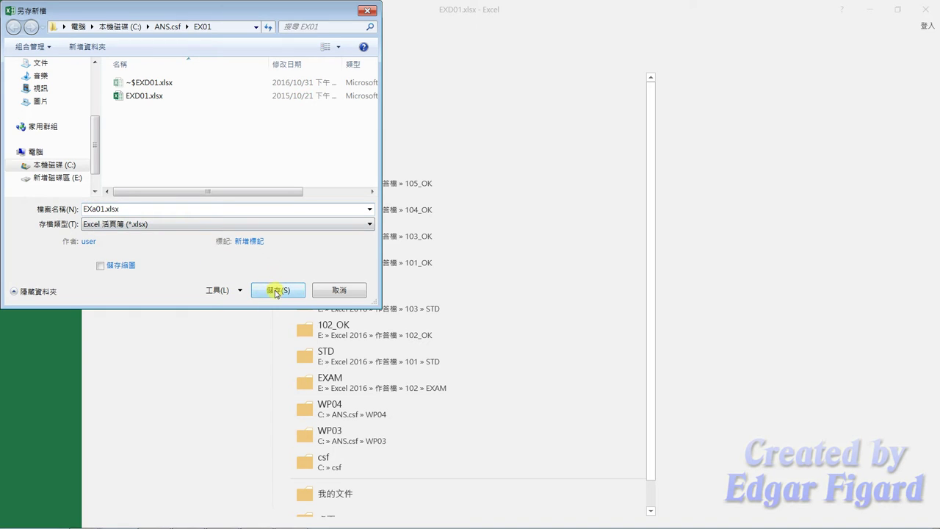
pyautogui.click(276, 291)
# Export the workbook as the OpenDocument spreadsheet Staff.ods and minimise Excel
pyautogui.click(16, 26)
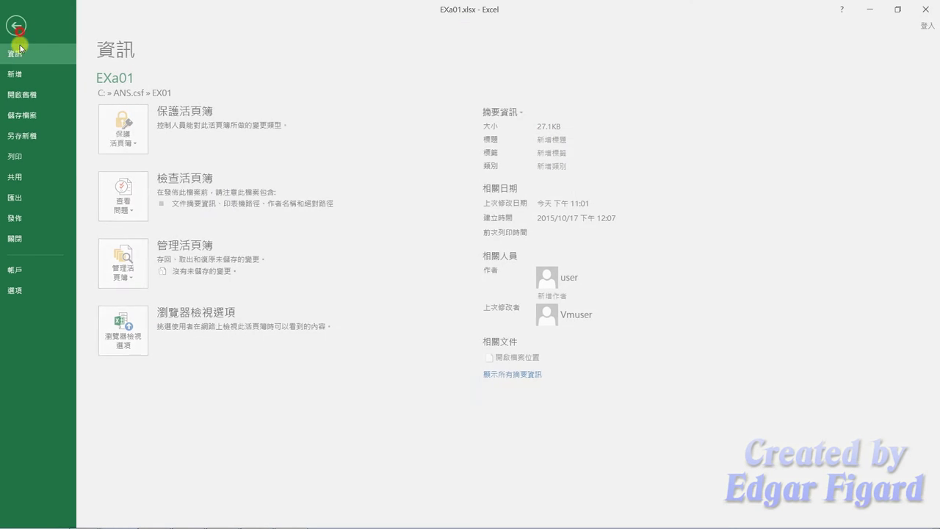
pyautogui.click(38, 200)
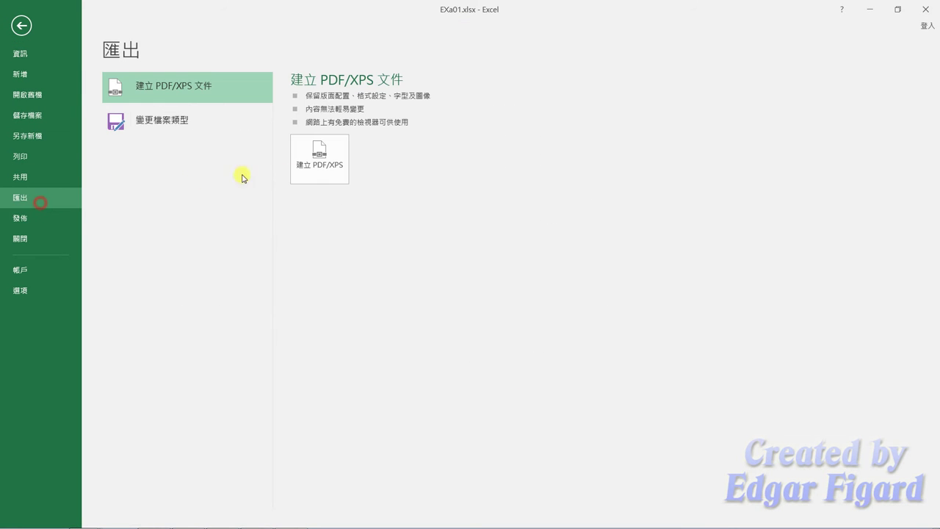
pyautogui.click(169, 123)
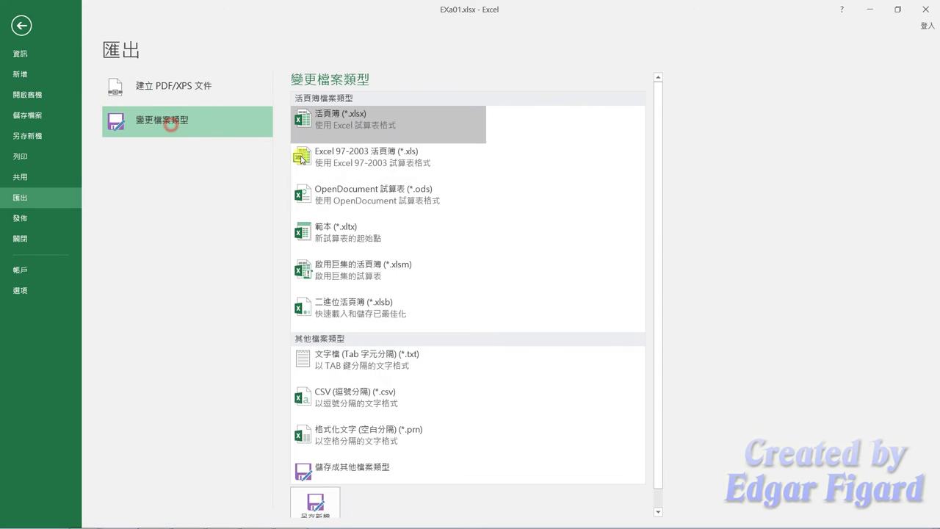
pyautogui.doubleClick(395, 200)
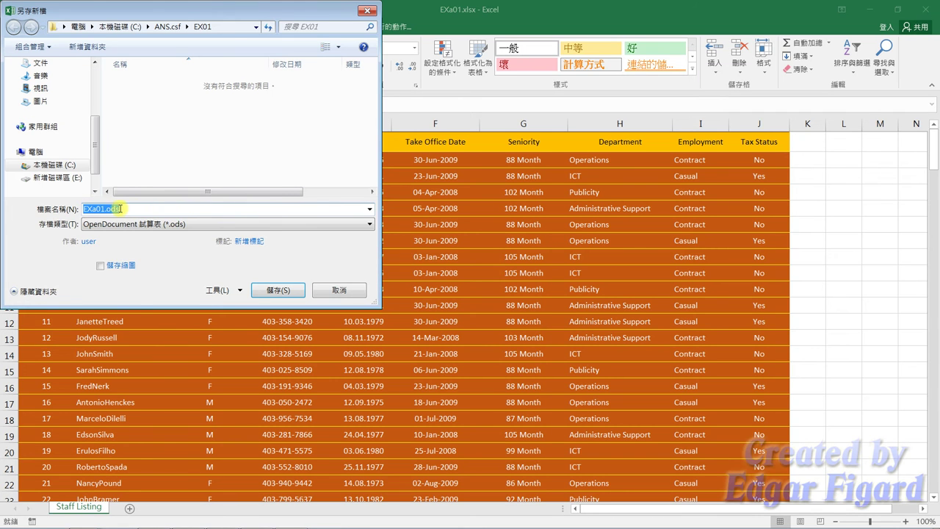
pyautogui.moveTo(107, 209); pyautogui.dragTo(73, 209)
pyautogui.write('Sta')
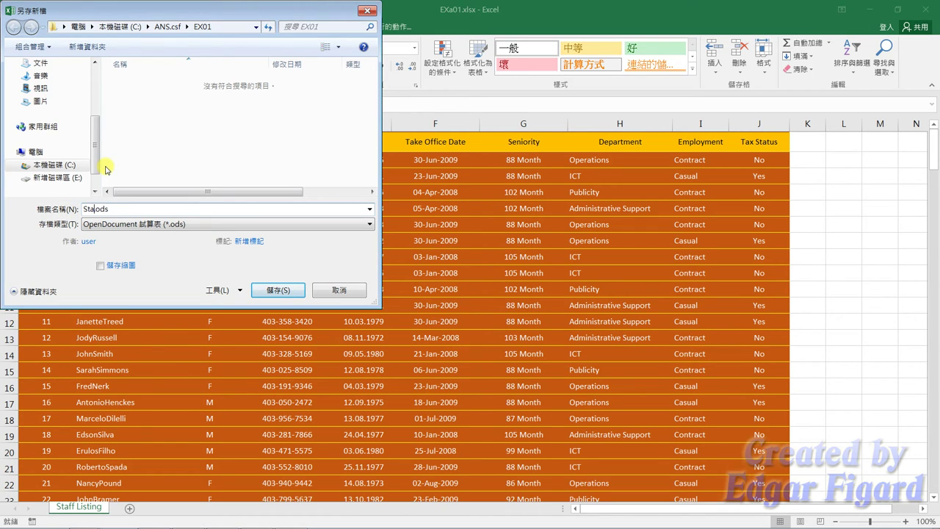
pyautogui.write('ff')
pyautogui.press('Return')
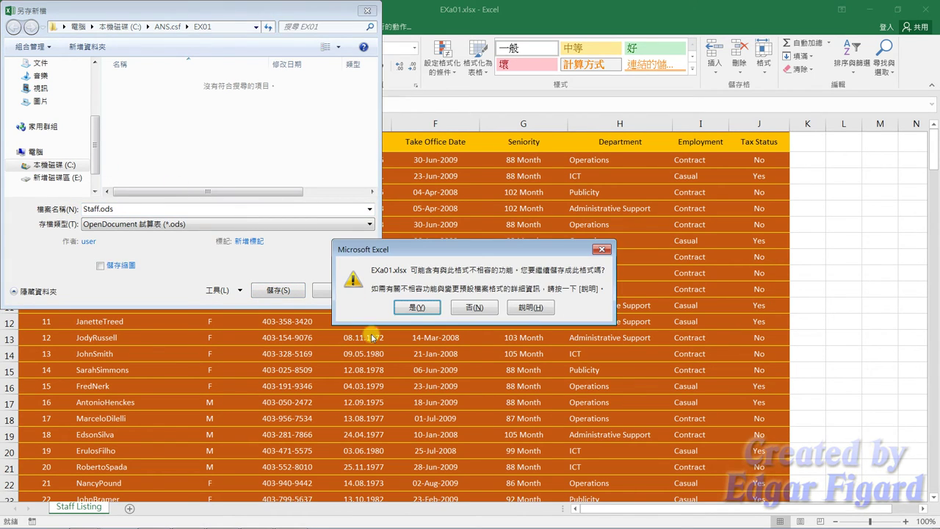
pyautogui.click(418, 307)
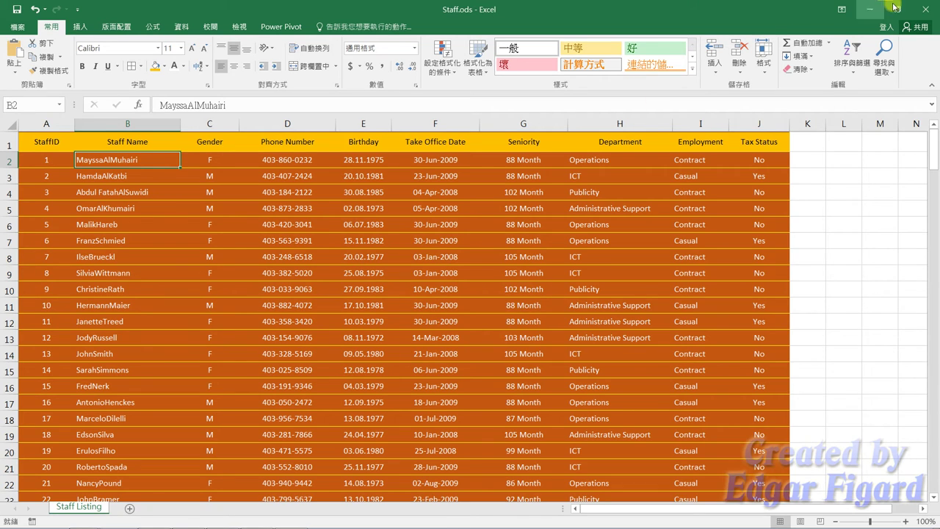
pyautogui.click(924, 8)
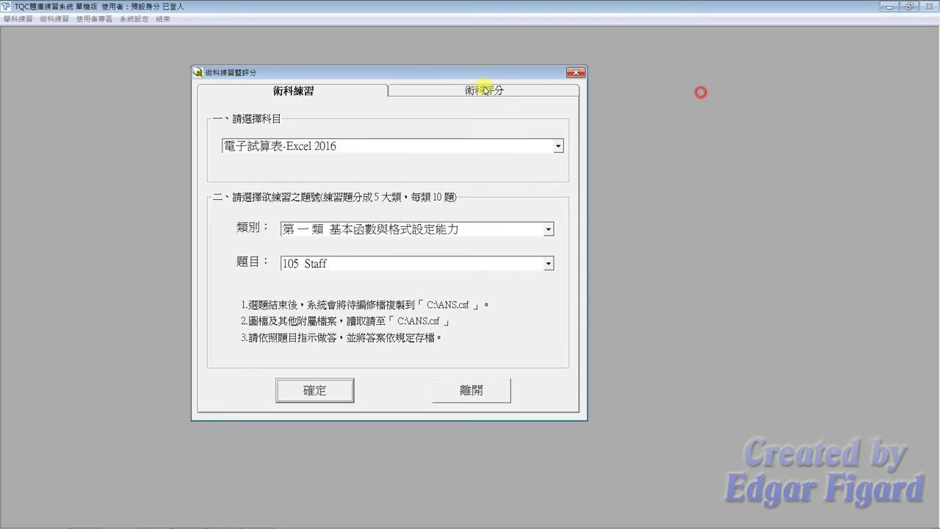
# Grade Excel 2016 question 105 Staff on the practical-exam scoring page
pyautogui.click(481, 91)
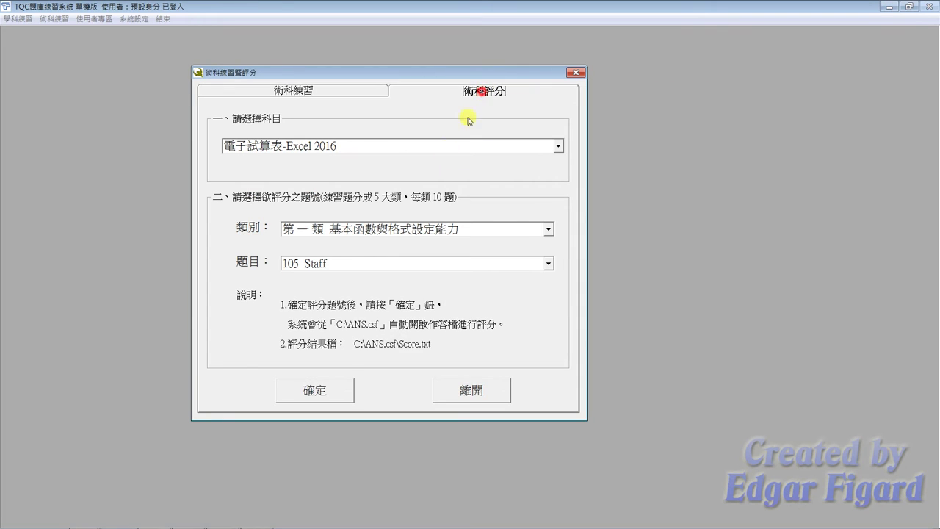
pyautogui.click(342, 393)
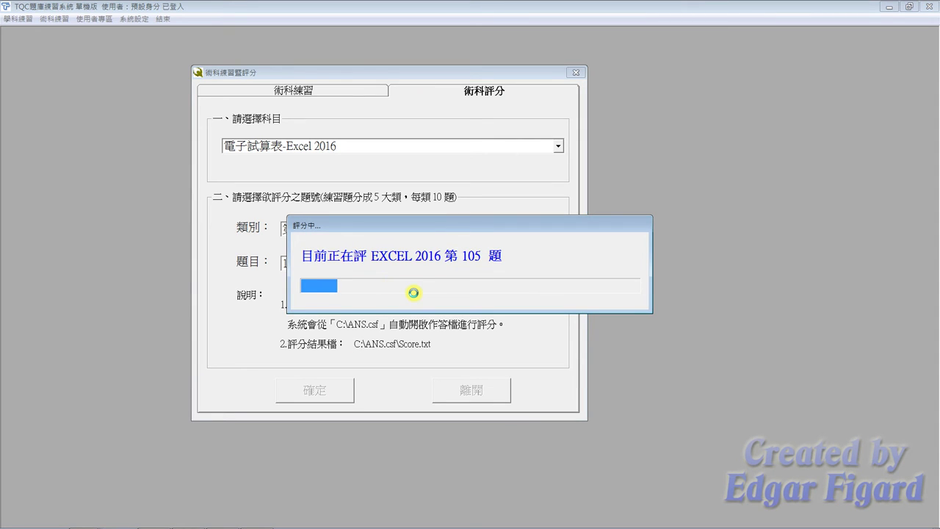